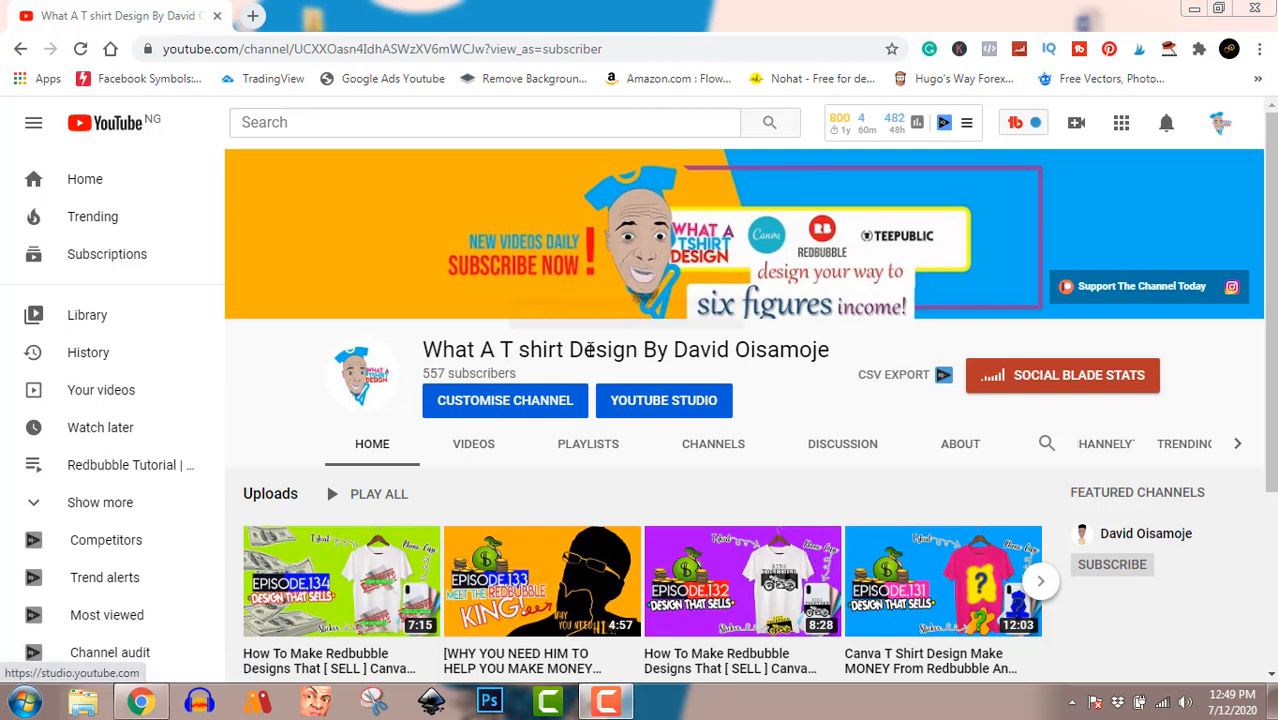
Open Canva in a new browser tab and create a custom design of 4500 × 5400 px.
click(256, 18)
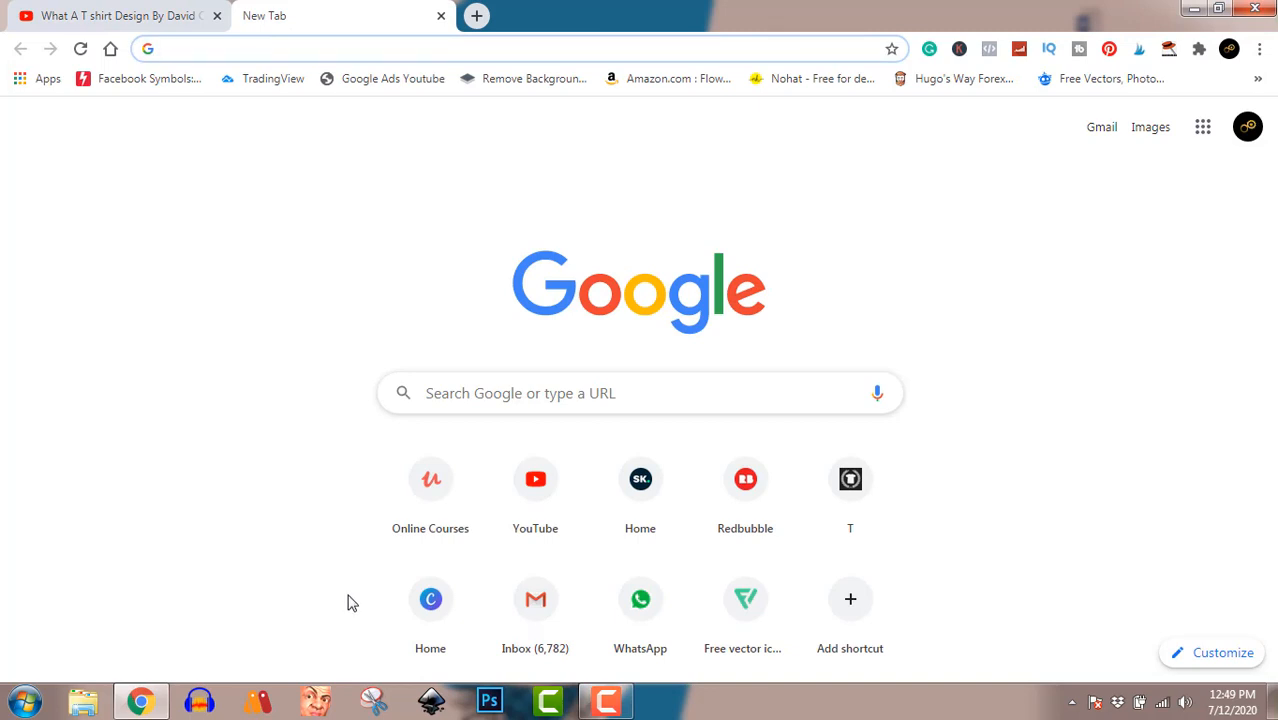
click(445, 605)
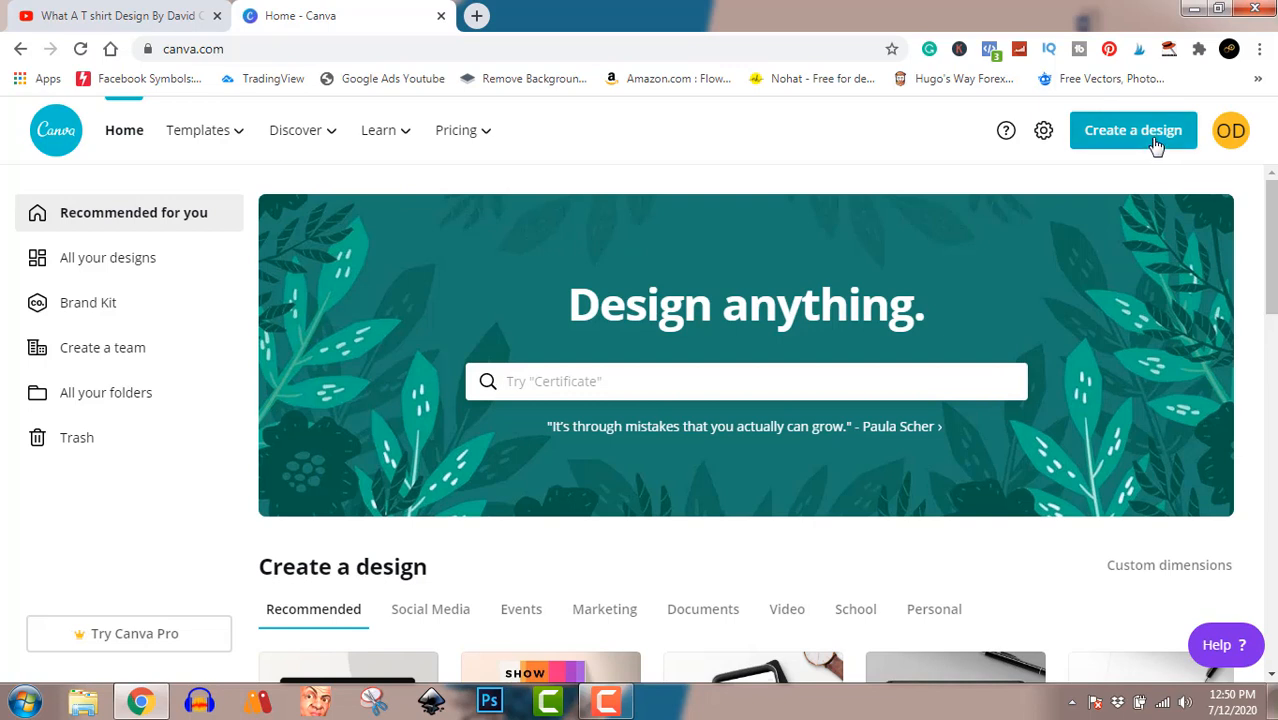
click(1155, 145)
click(1036, 230)
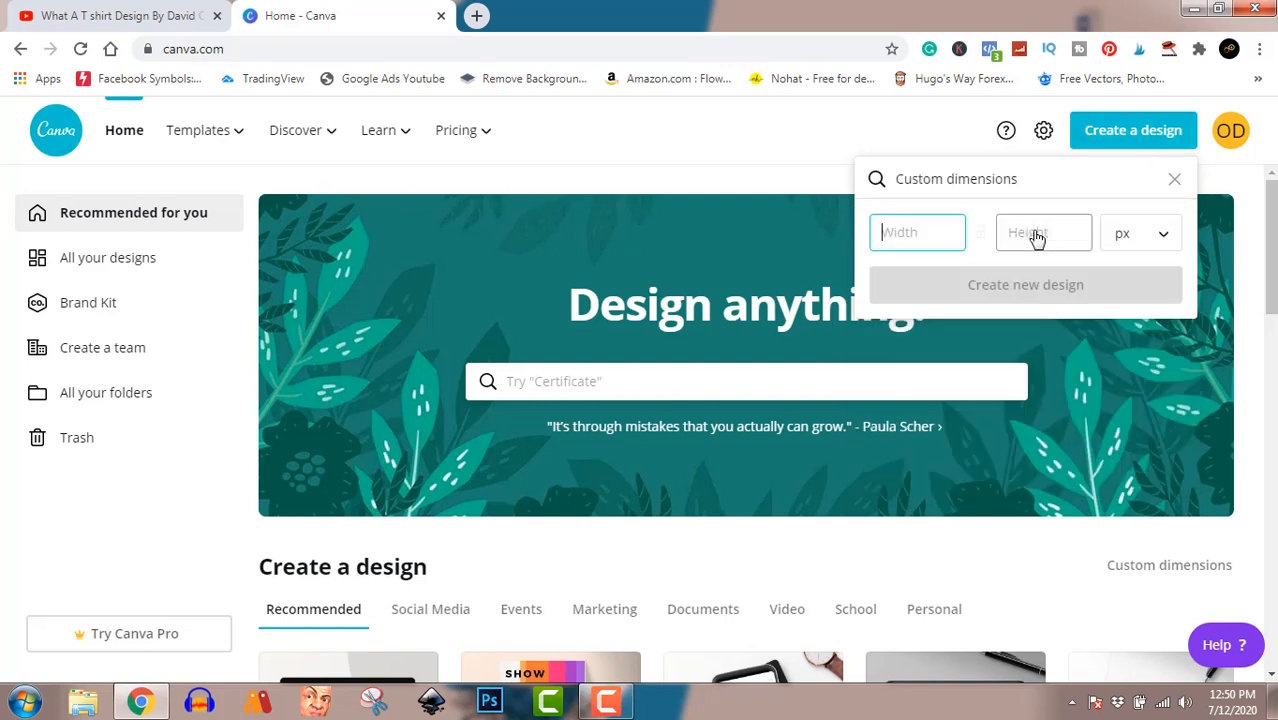
text(4500)
click(1035, 230)
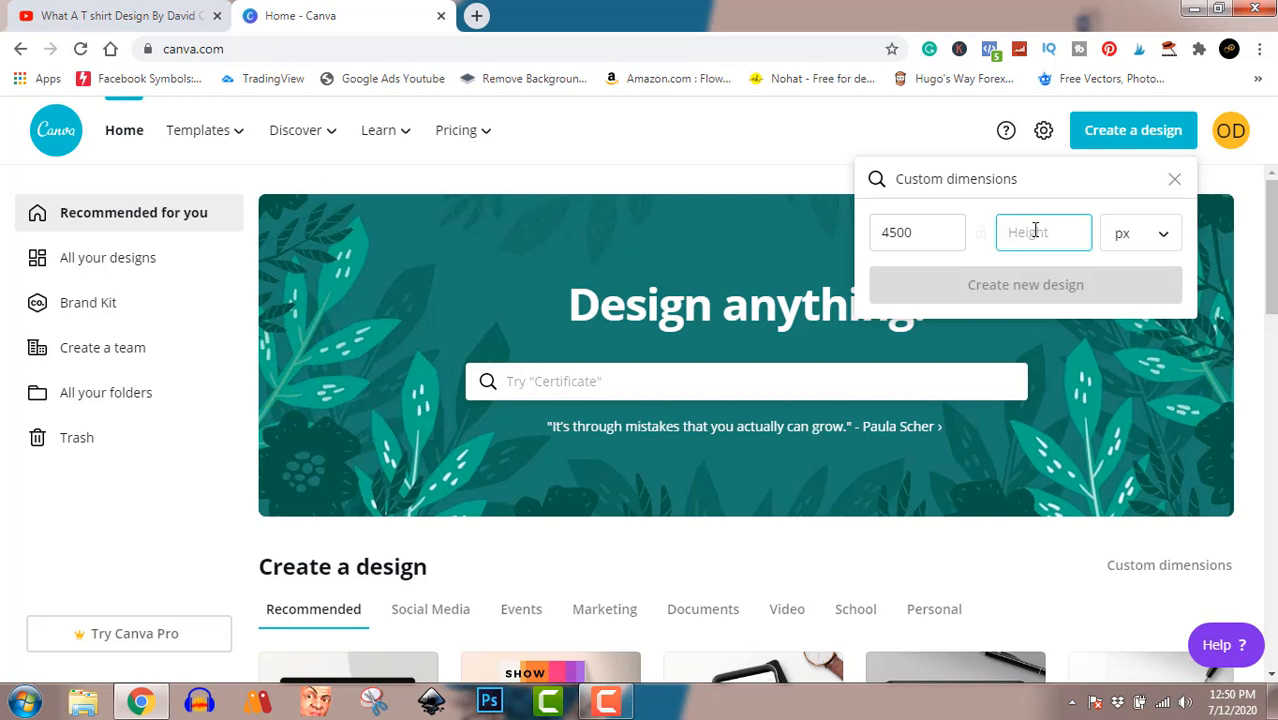
text(5400)
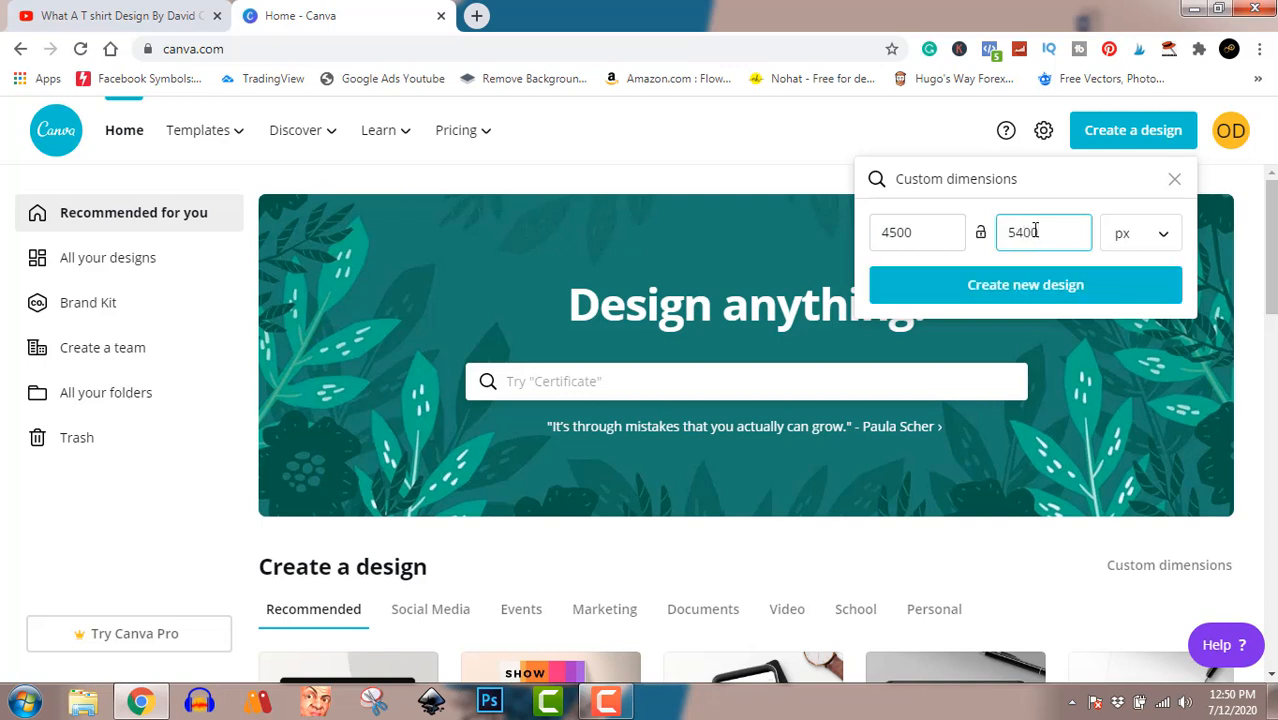
click(1050, 295)
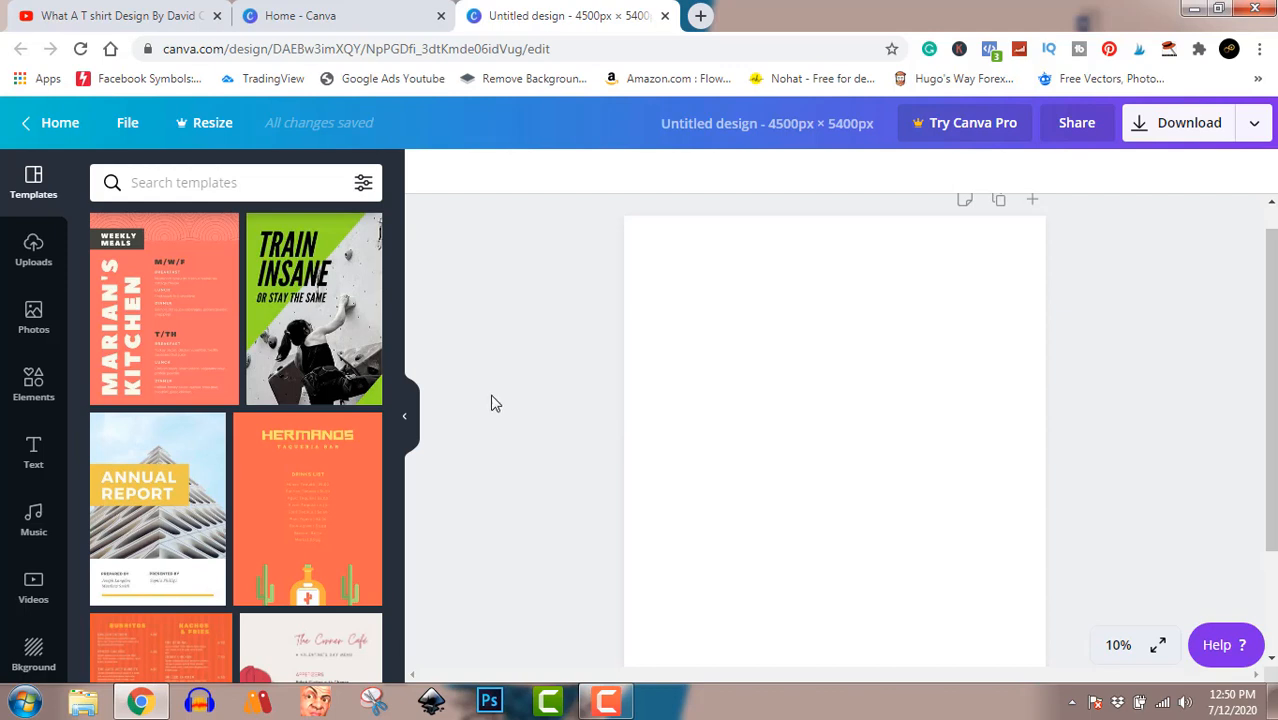
Add a square shape flattened into a wide bar in the page's upper part and stack two copies below it.
click(31, 388)
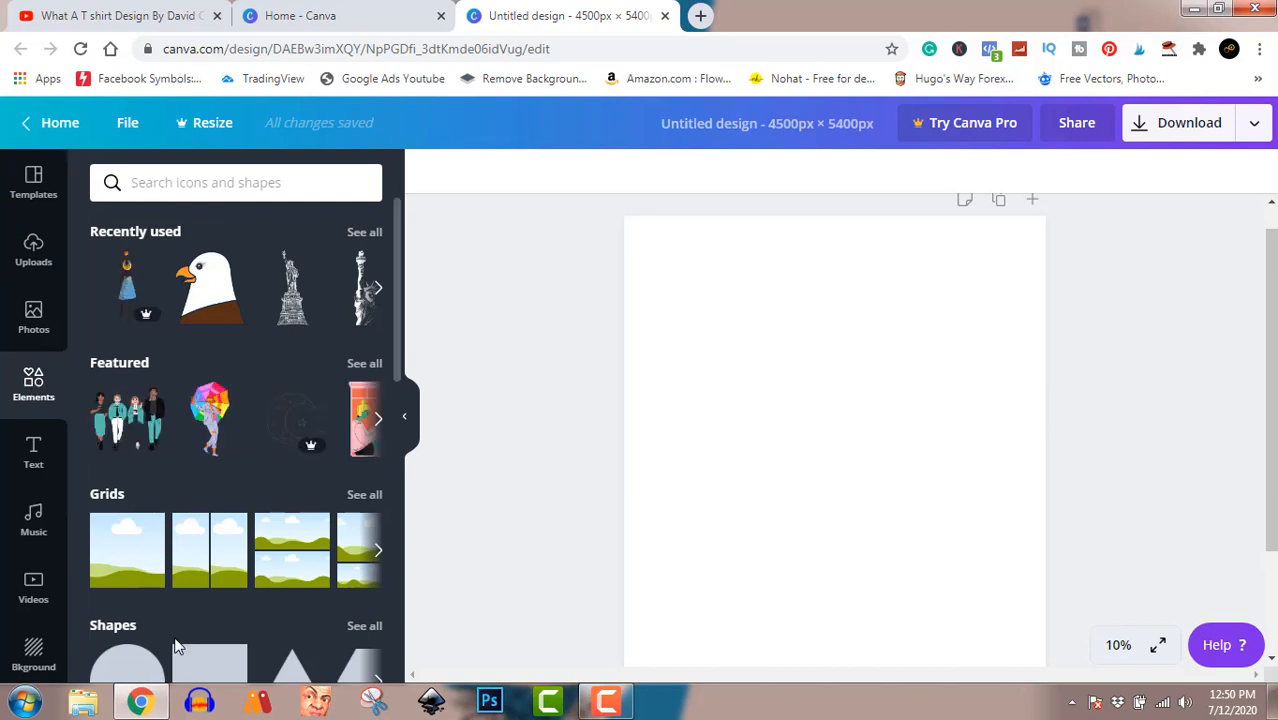
click(213, 676)
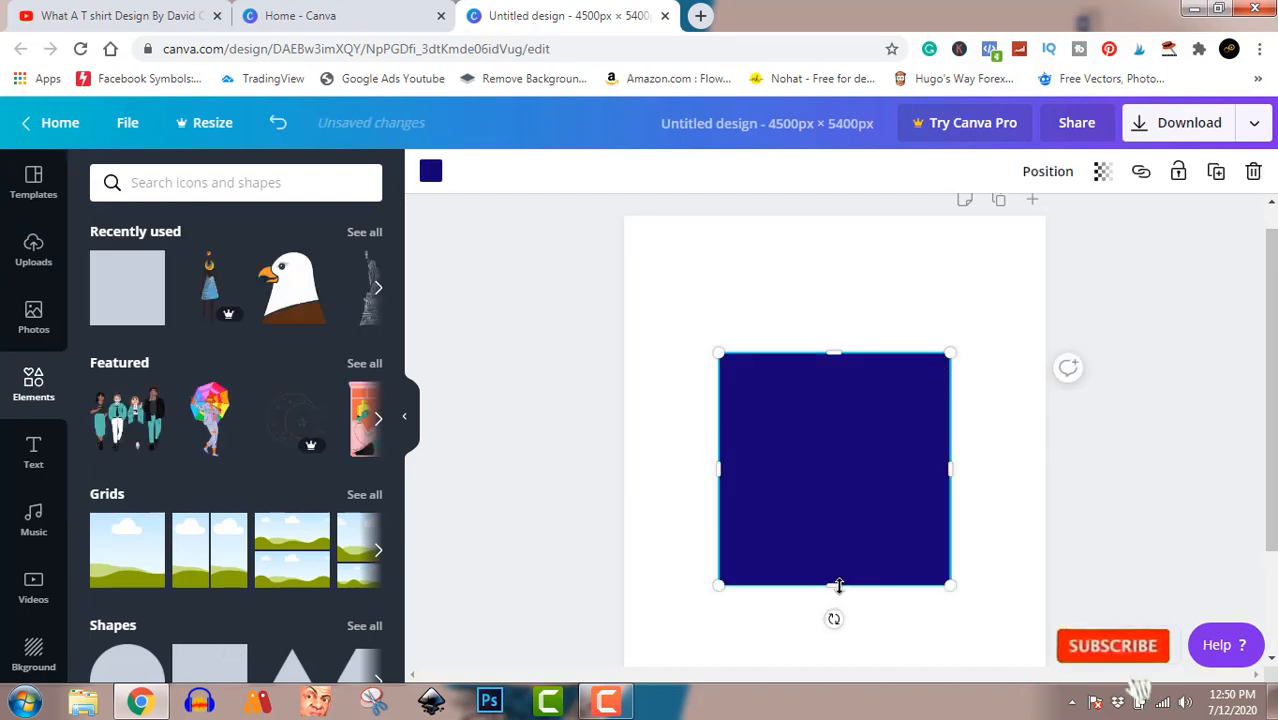
drag(838, 585, 883, 323)
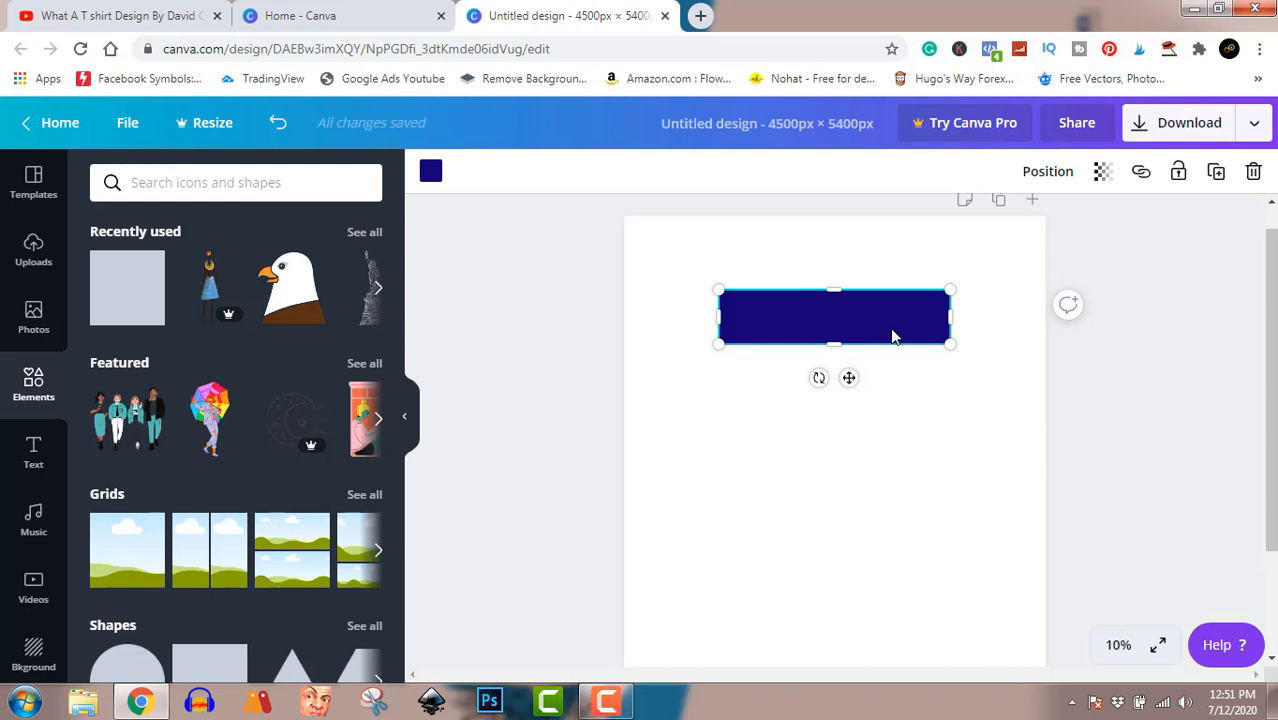
drag(893, 337, 897, 490)
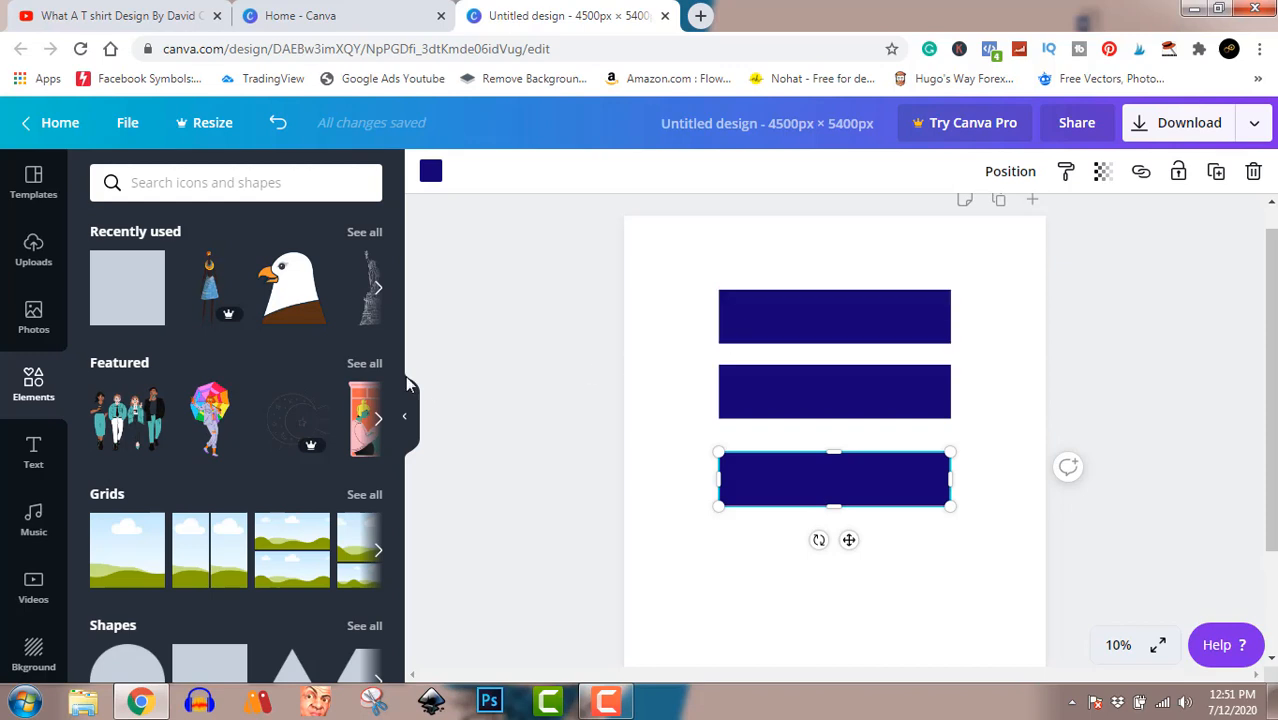
Browse the ready-made text styles and add the PLANET ARCADIA one to the page.
click(37, 453)
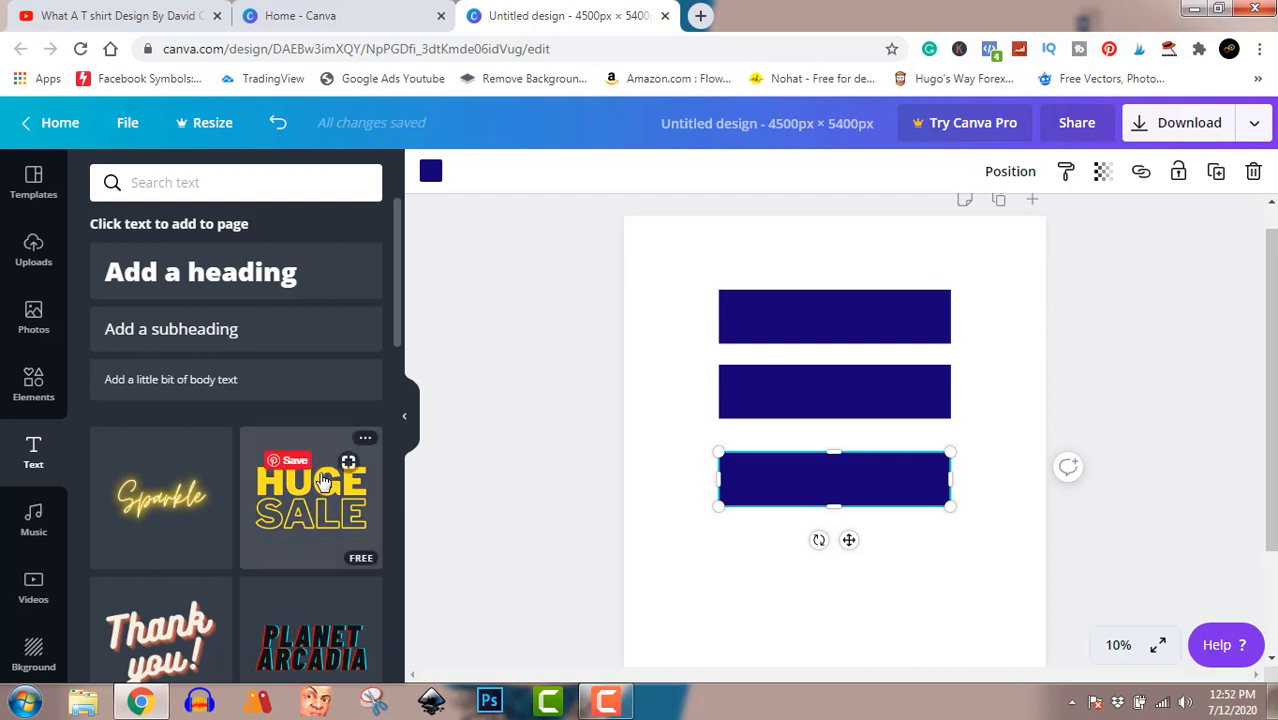
scroll(322, 482, down, 2)
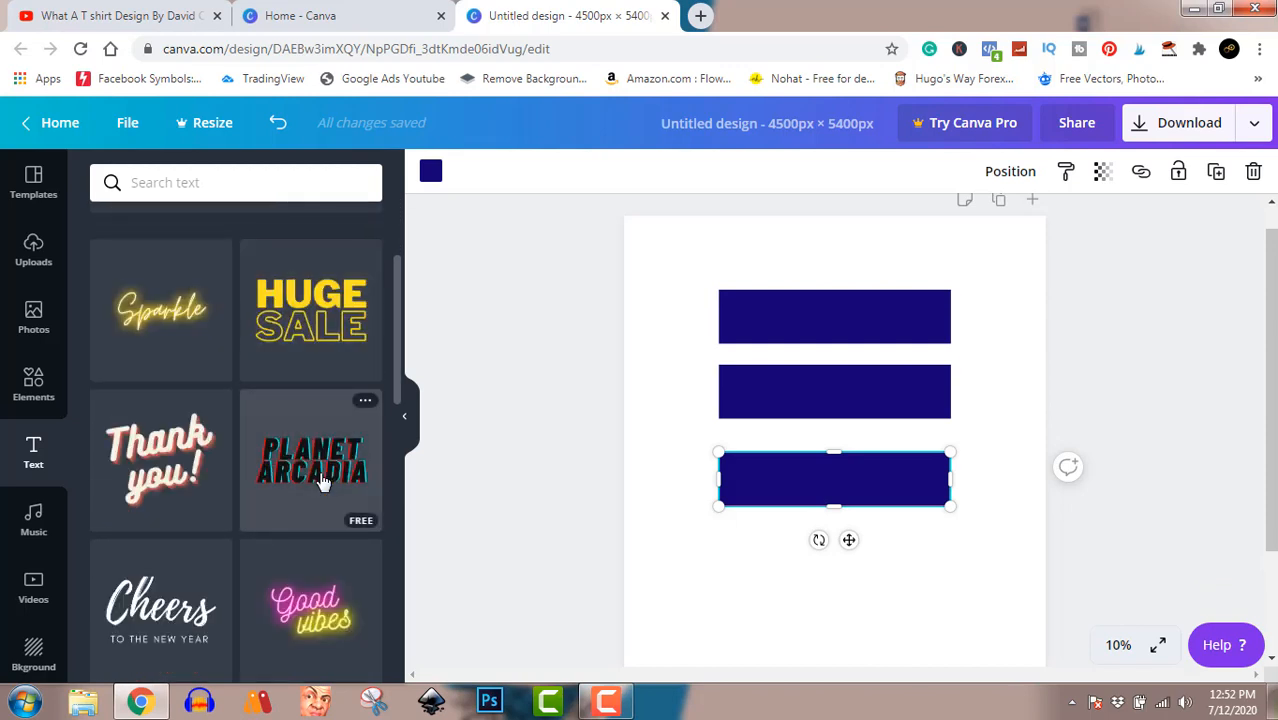
scroll(322, 482, down, 4)
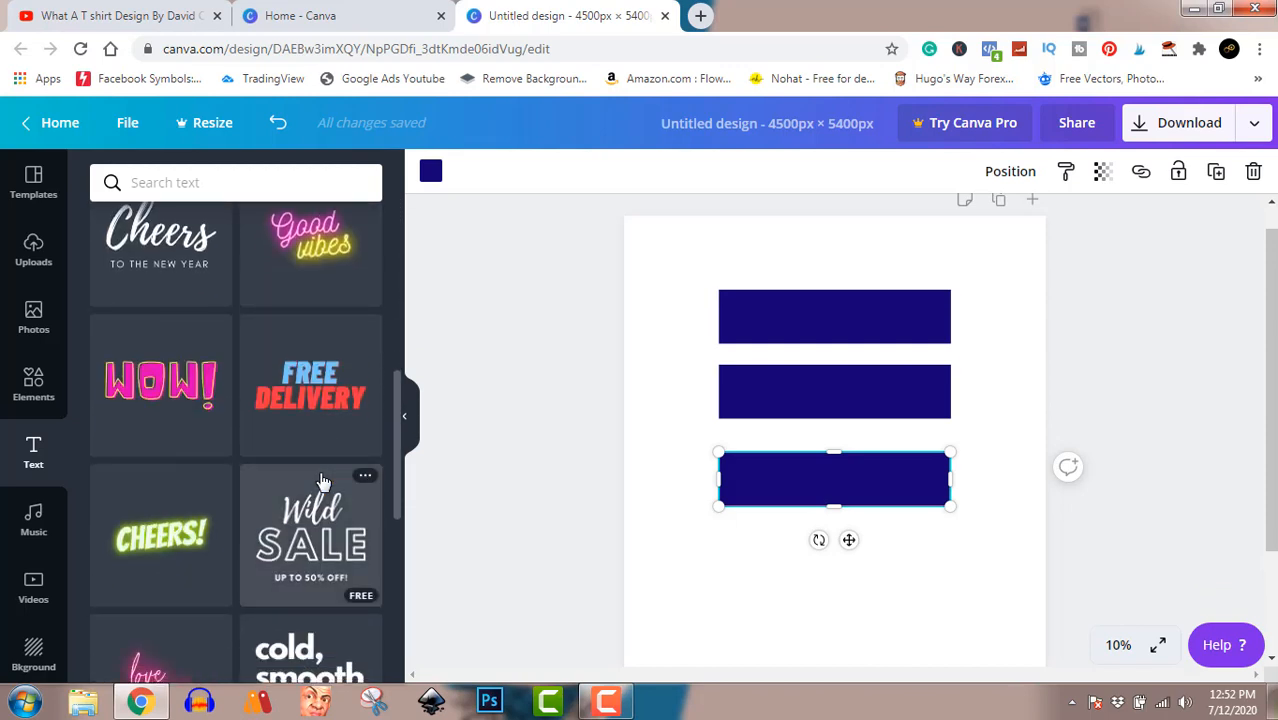
scroll(325, 520, down, 3)
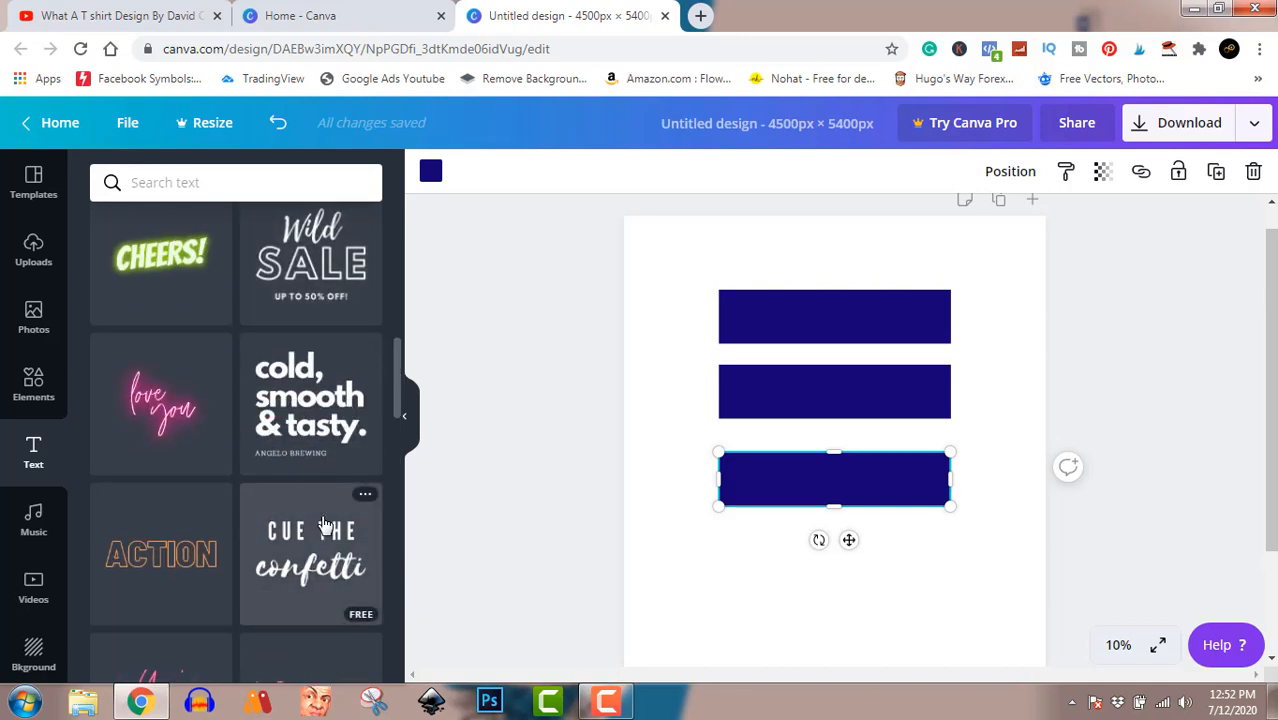
scroll(325, 522, down, 4)
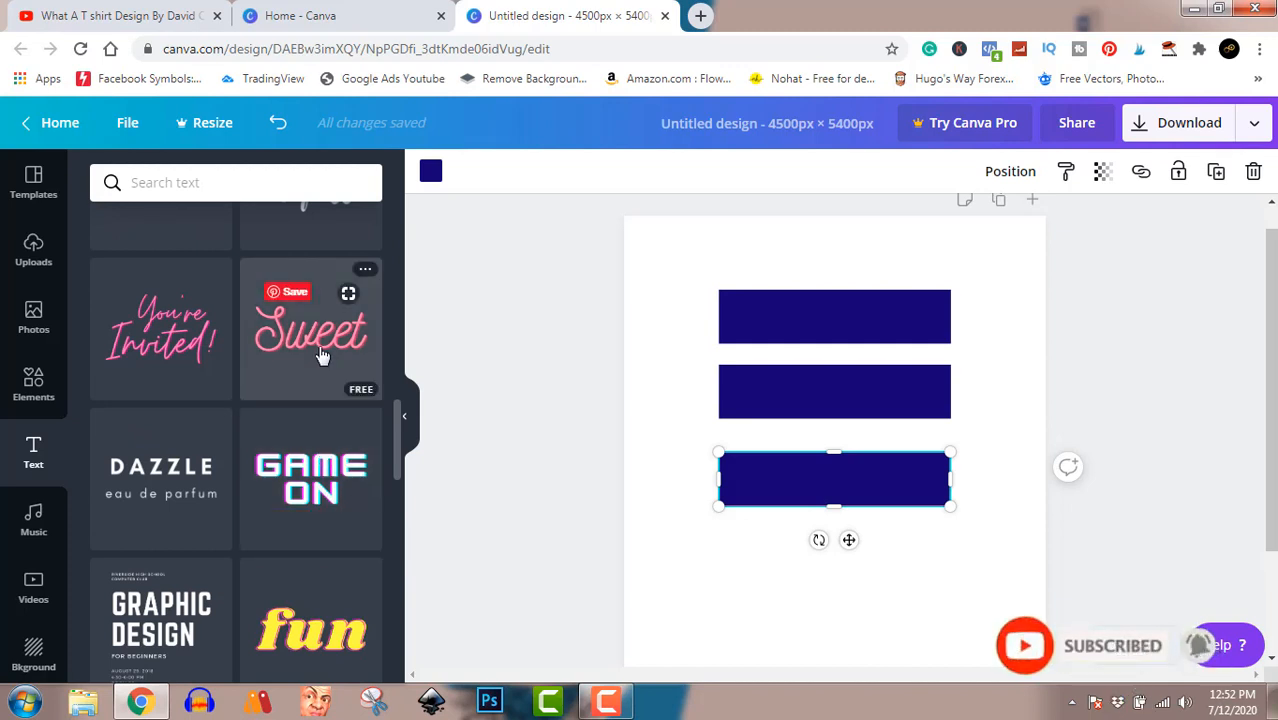
scroll(320, 355, up, 1)
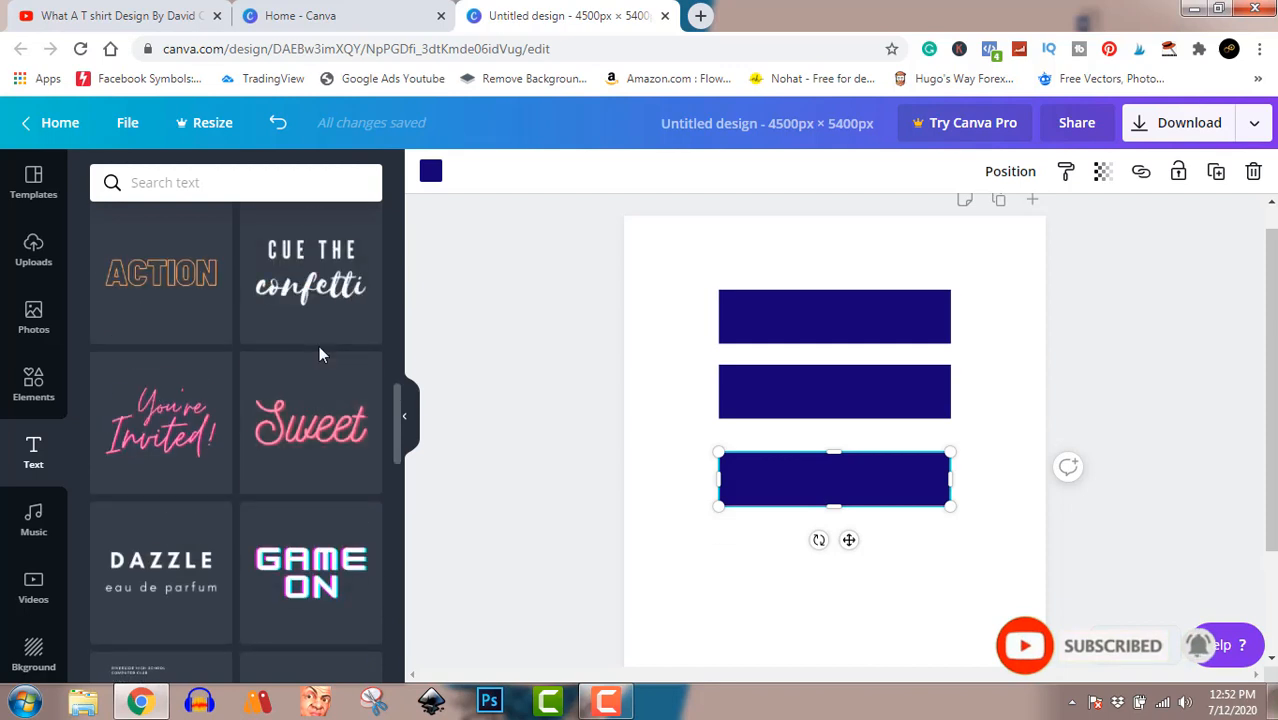
scroll(320, 355, up, 2)
scroll(320, 355, up, 6)
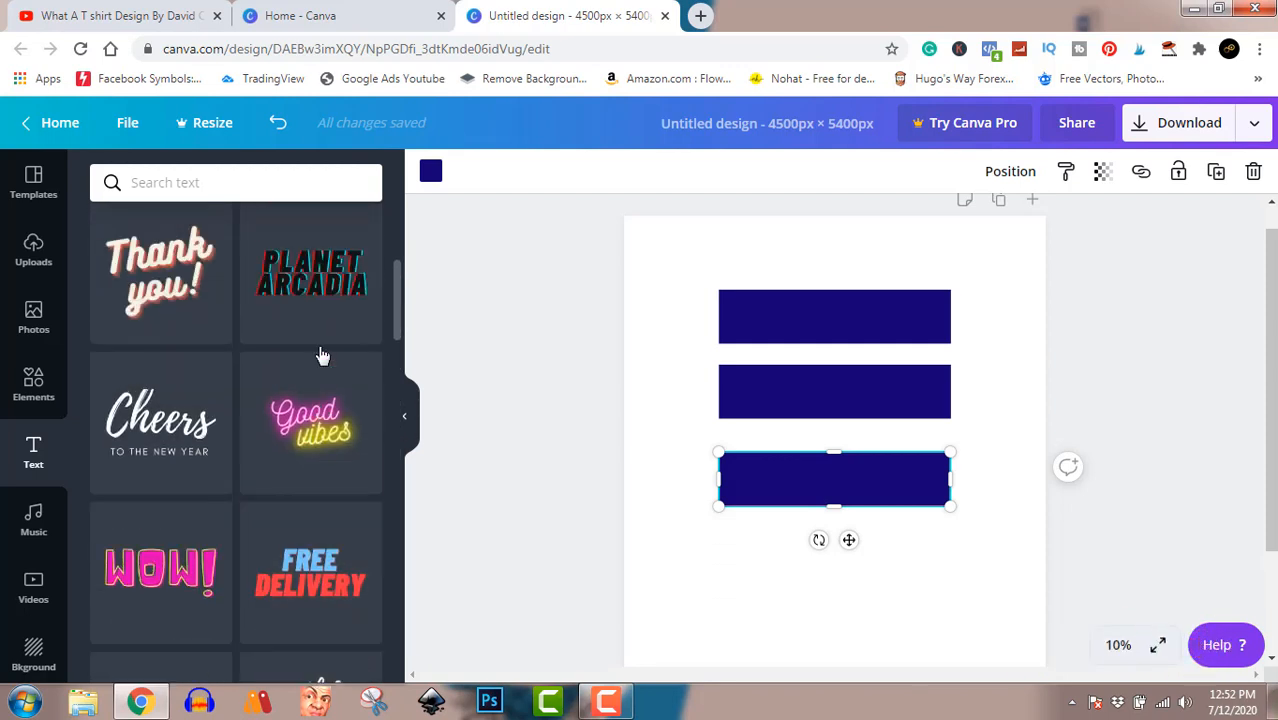
mouse_move(320, 355)
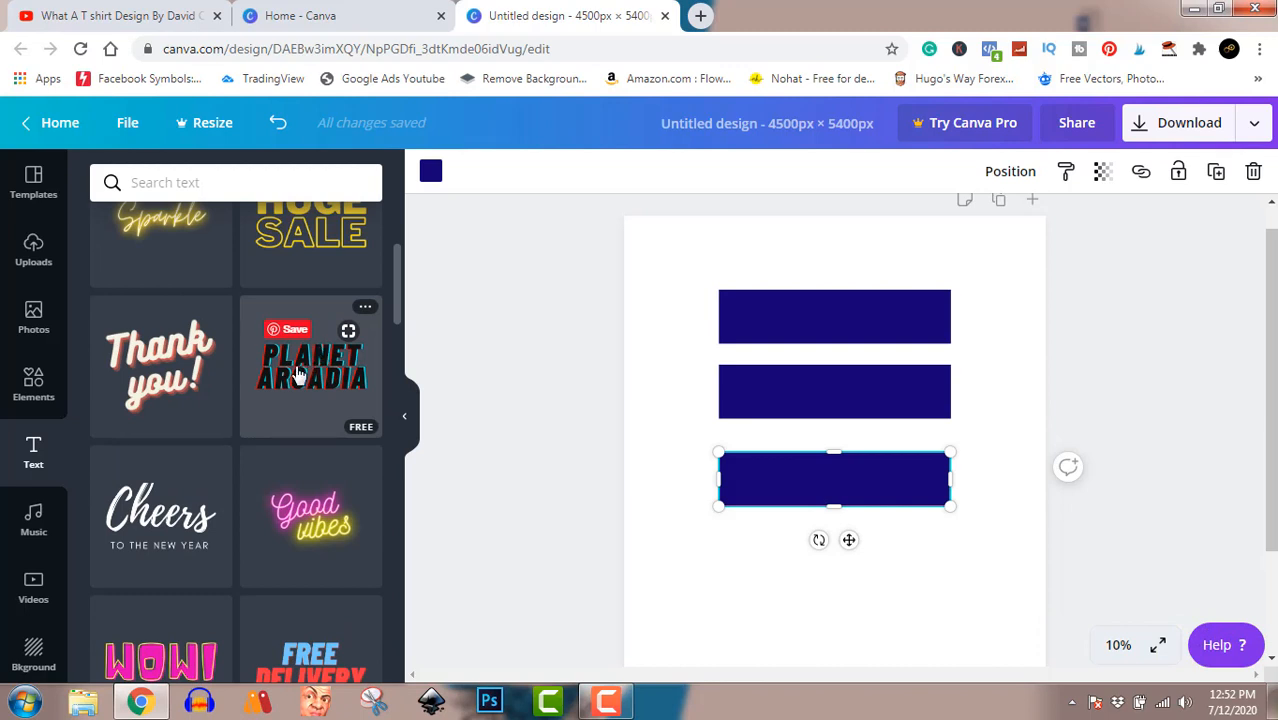
click(297, 372)
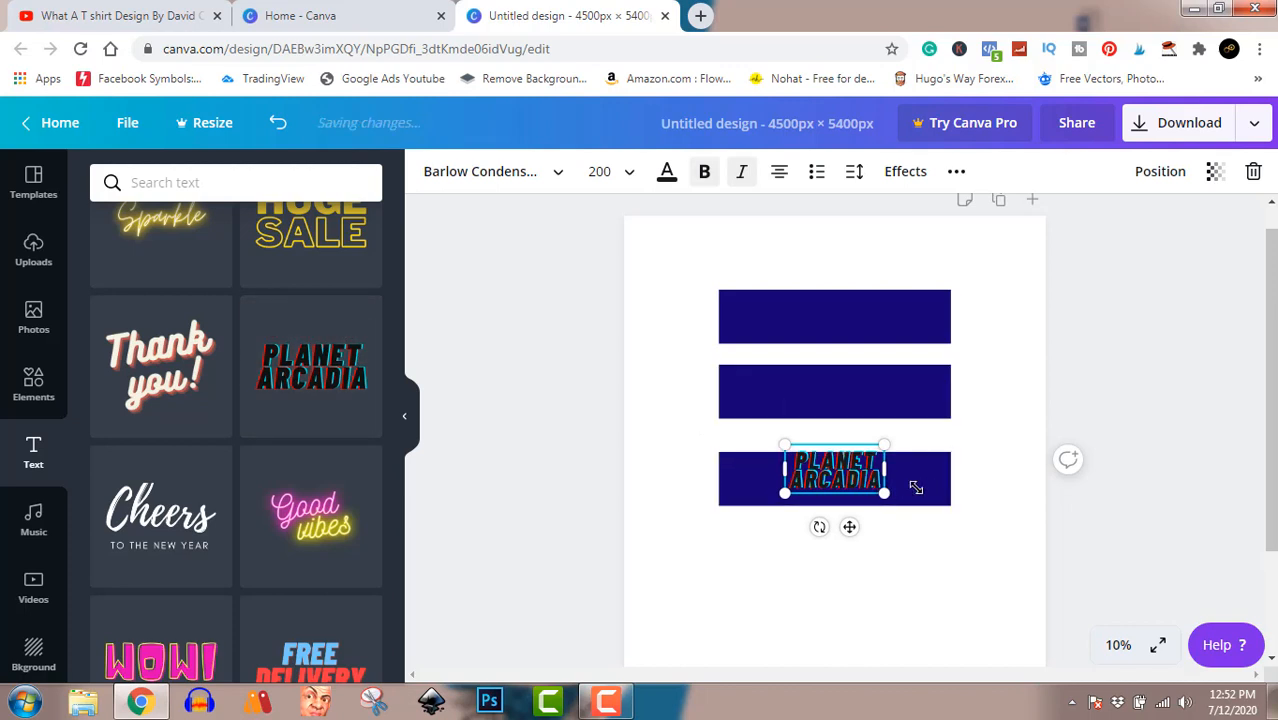
Scale the PLANET ARCADIA text to about size 421 and move it up over the first bar.
click(624, 710)
click(622, 708)
drag(882, 492, 1066, 581)
drag(968, 481, 877, 314)
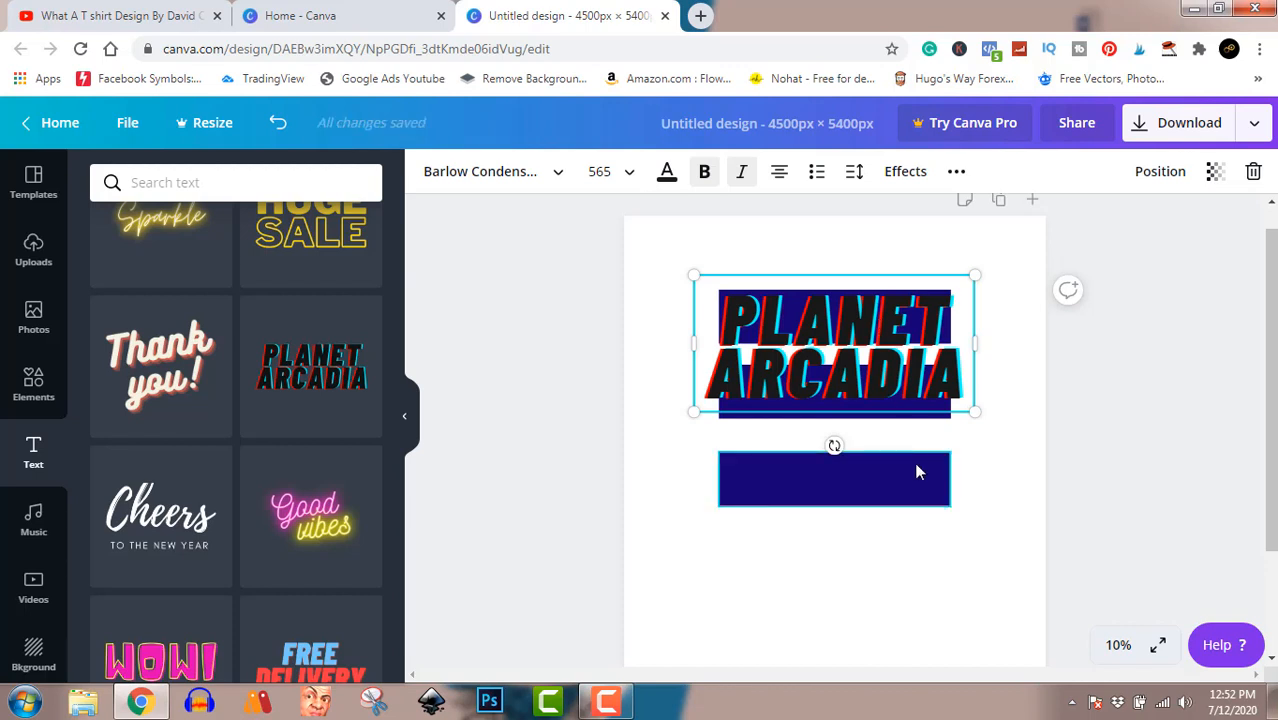
mouse_move(876, 313)
mouse_down()
mouse_move(877, 430)
mouse_move(878, 323)
mouse_up()
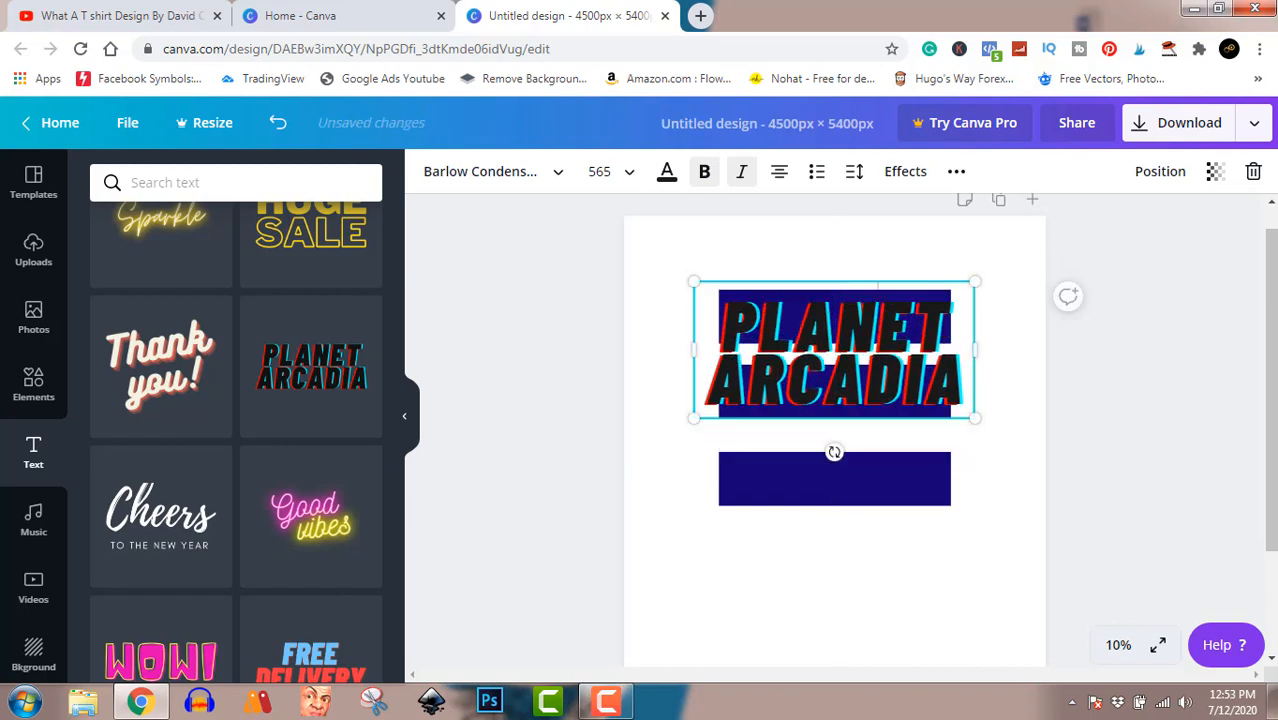
drag(972, 417, 903, 383)
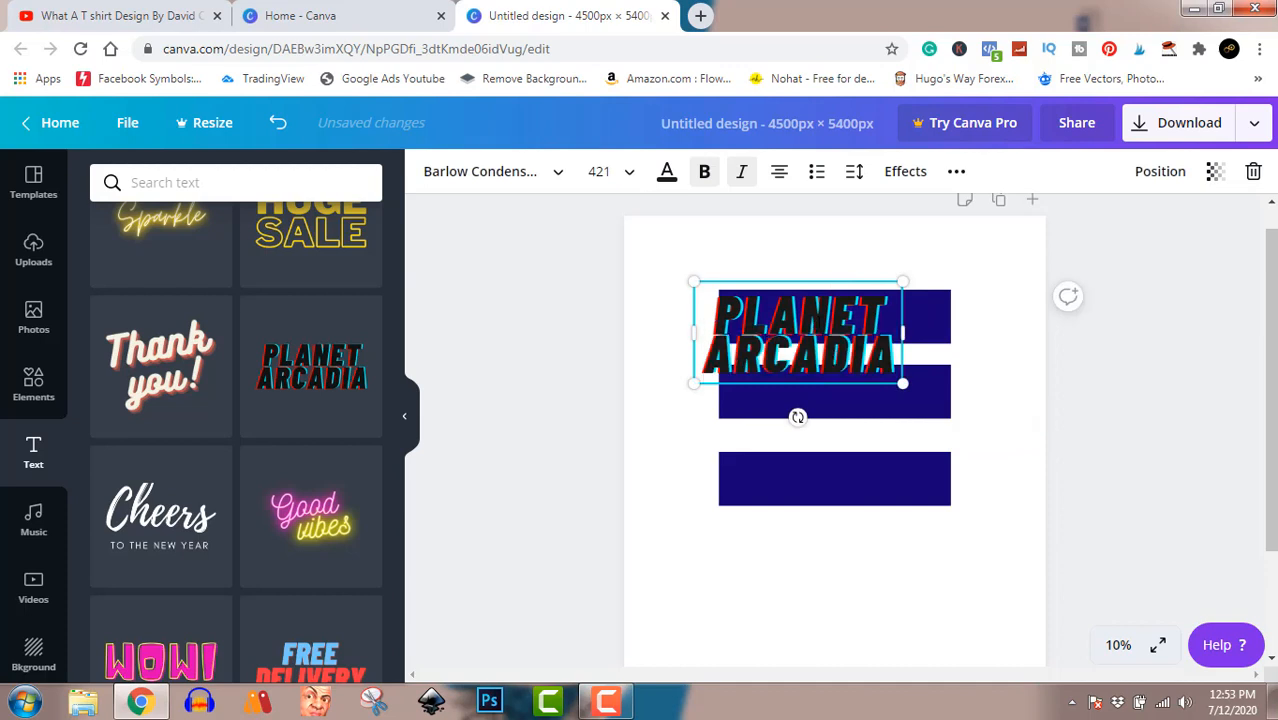
Replace the text with JUST ASK and widen its box so it sits on one line over the first bar.
double_click(818, 323)
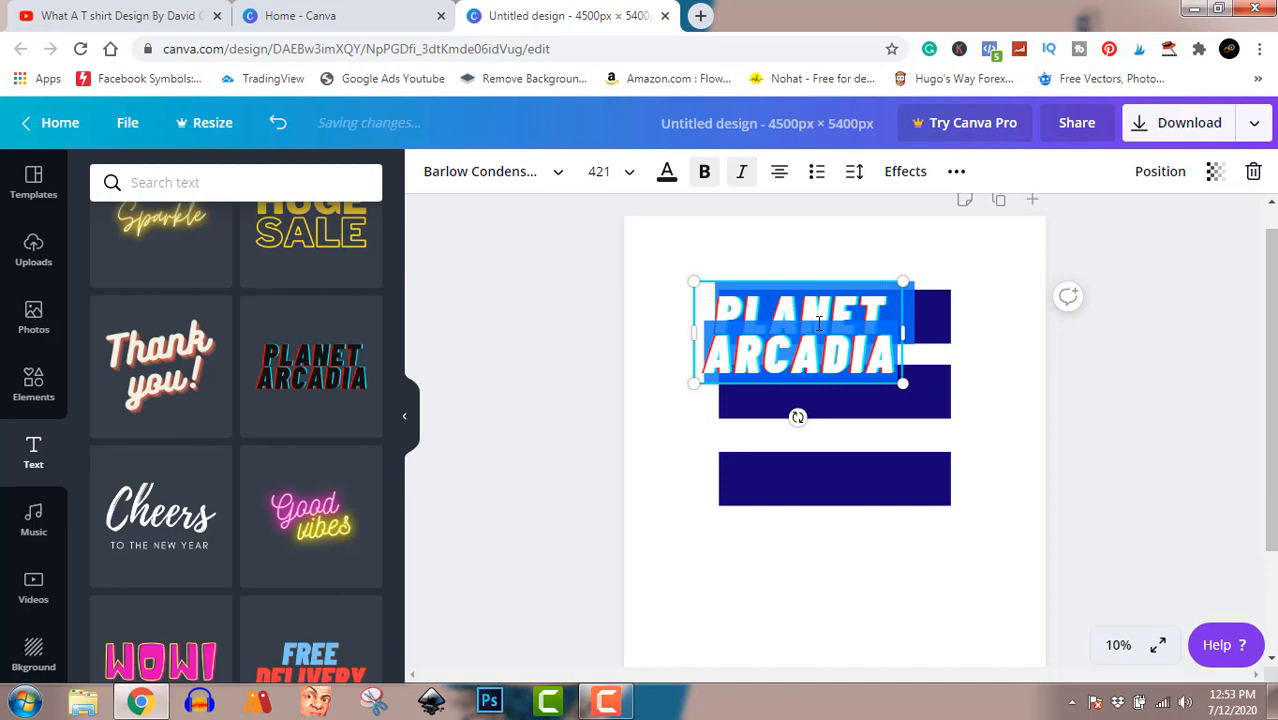
text(JUST)
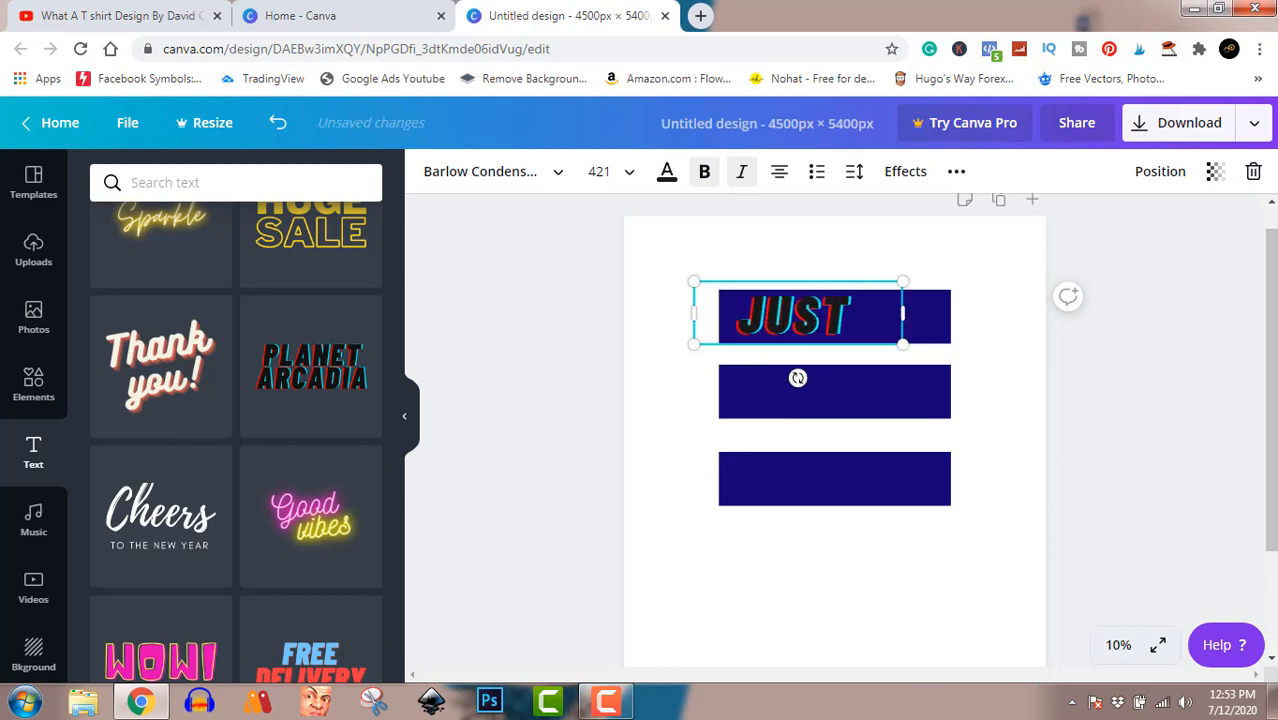
text( ASK)
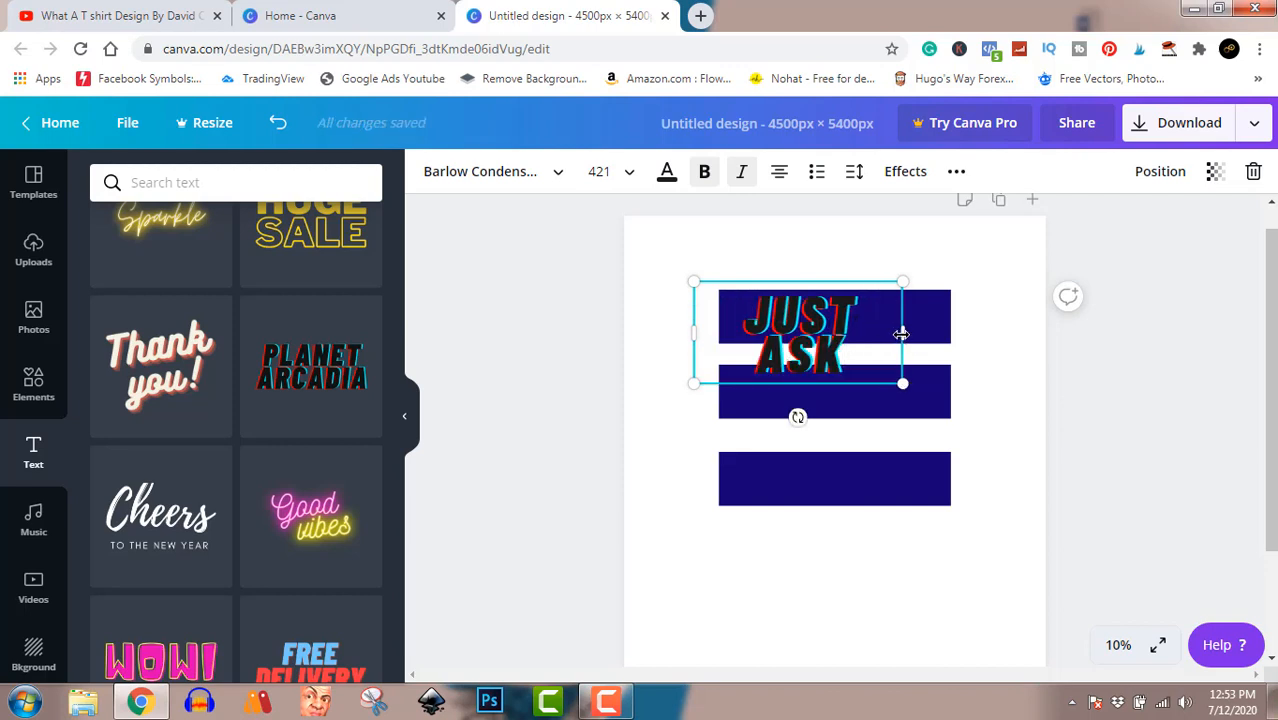
drag(903, 333, 935, 330)
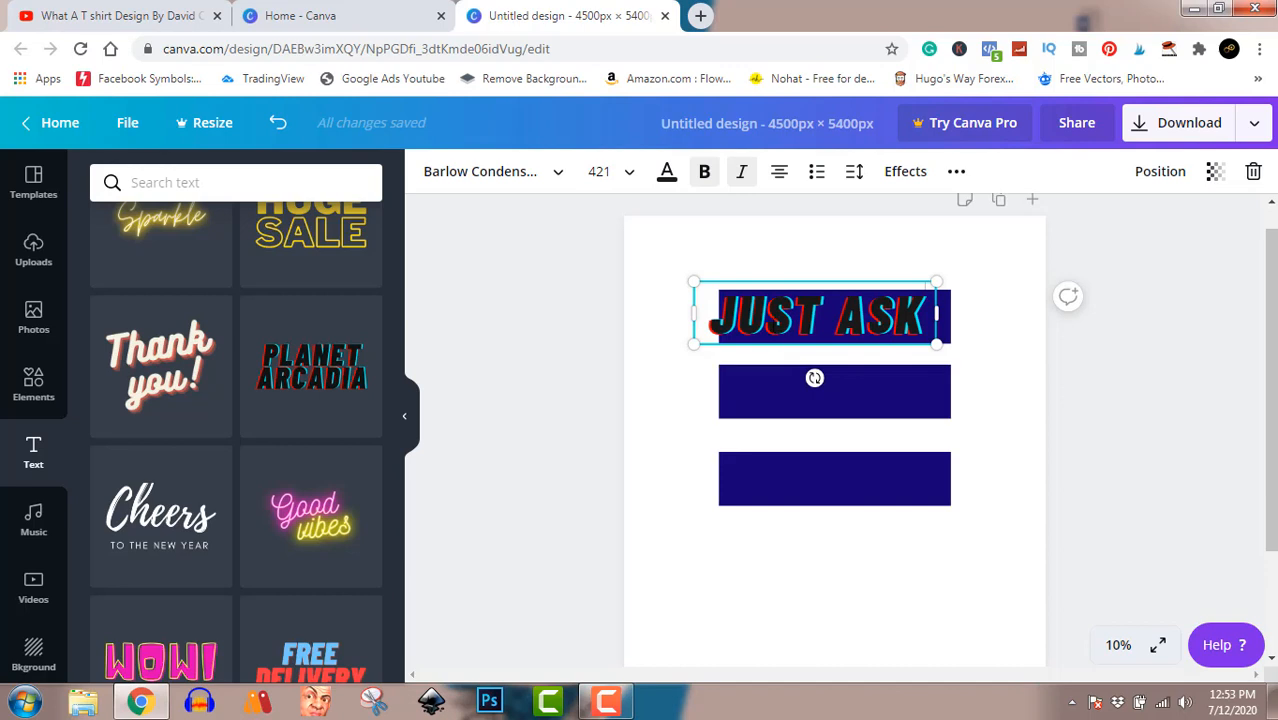
mouse_move(880, 320)
mouse_down()
mouse_move(898, 318)
mouse_move(880, 323)
mouse_up()
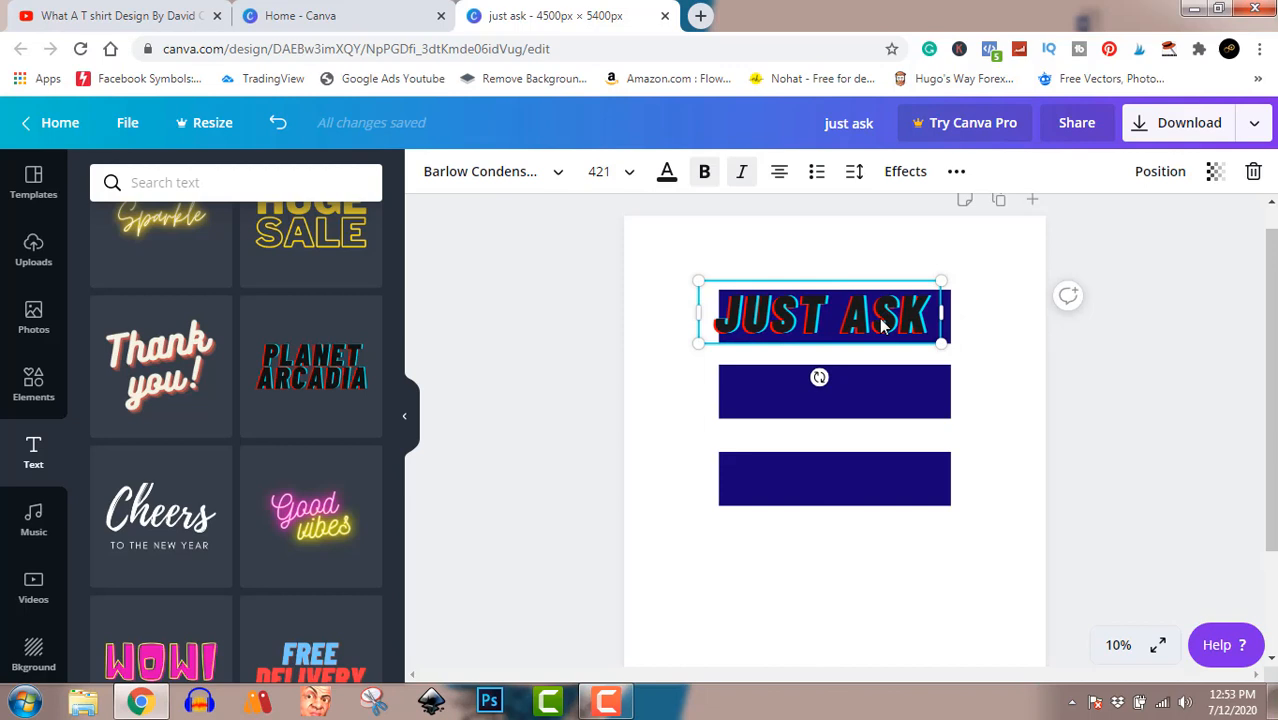
Place a copy of the JUST ASK text on the second bar and change it to ME ABOUT, shifted slightly right.
drag(882, 327, 879, 393)
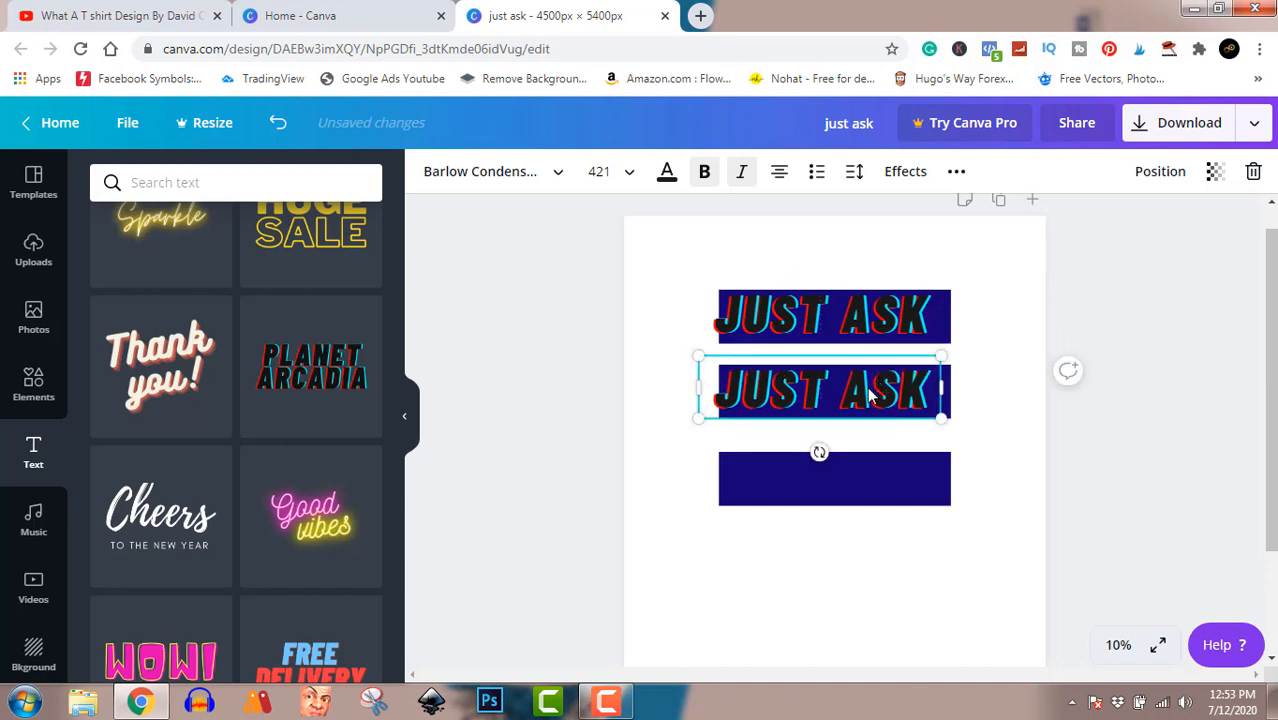
double_click(882, 392)
key(ctrl+a)
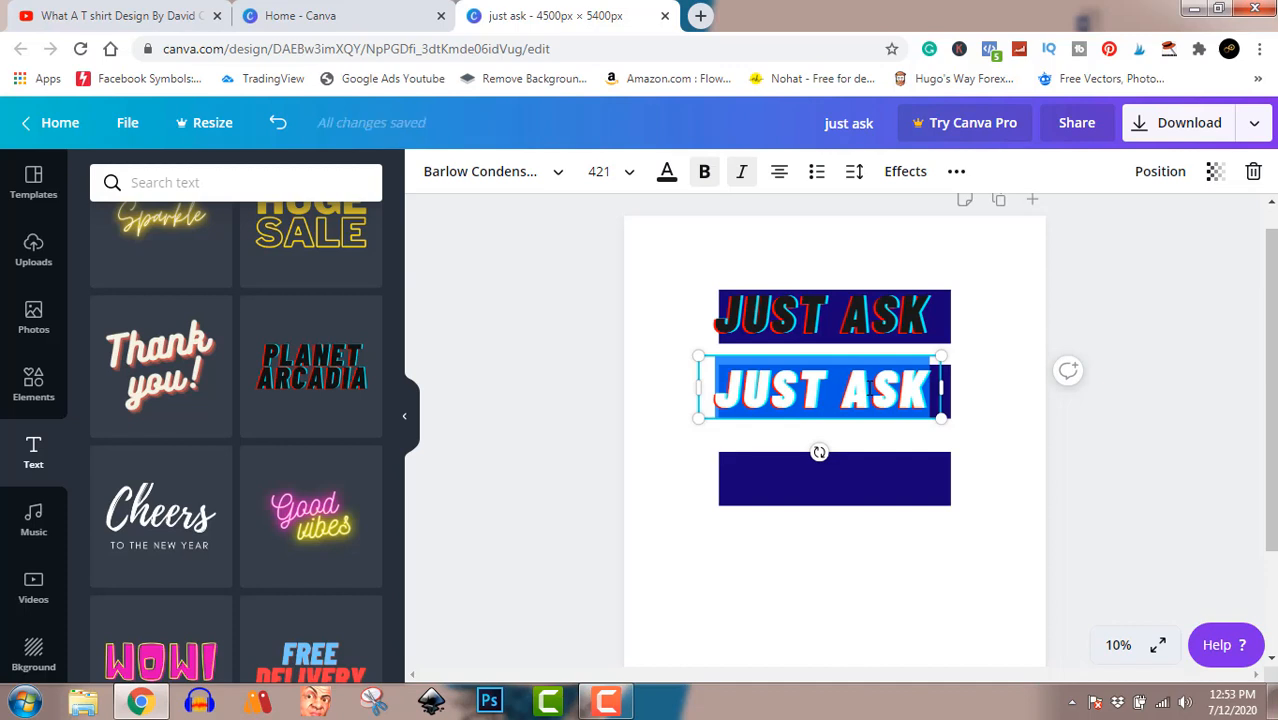
text(ME ABOU)
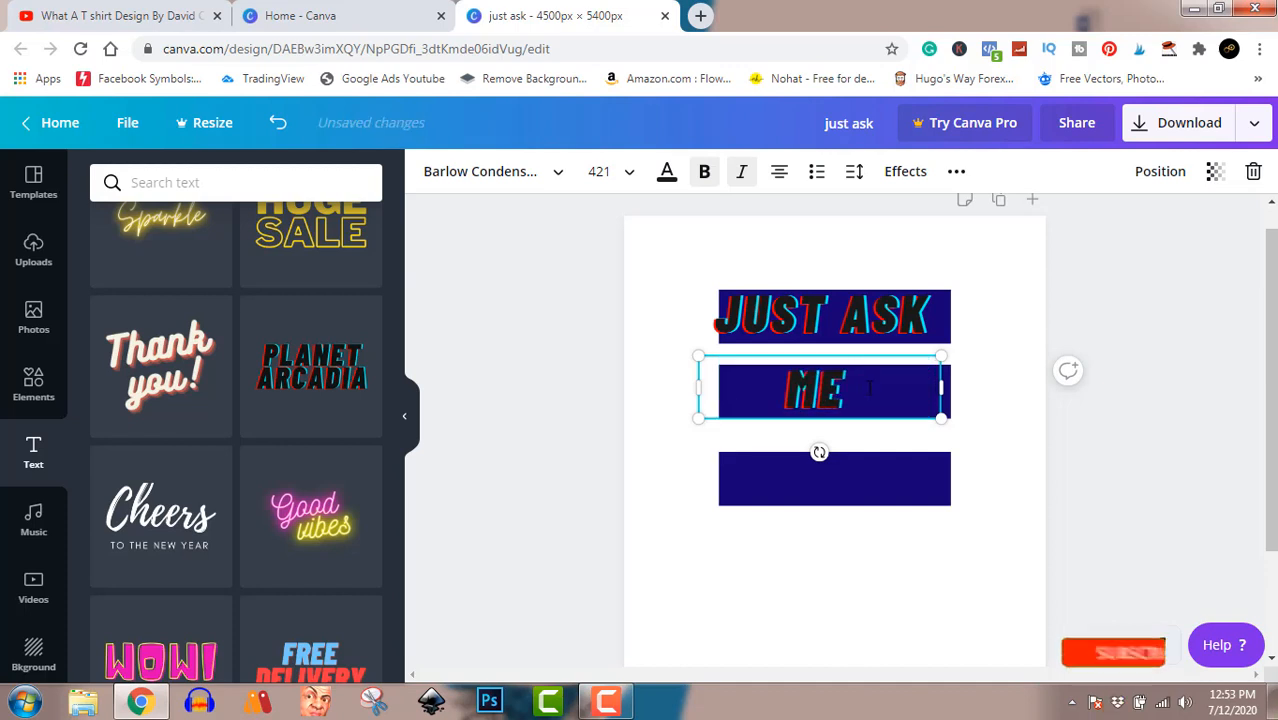
text(T)
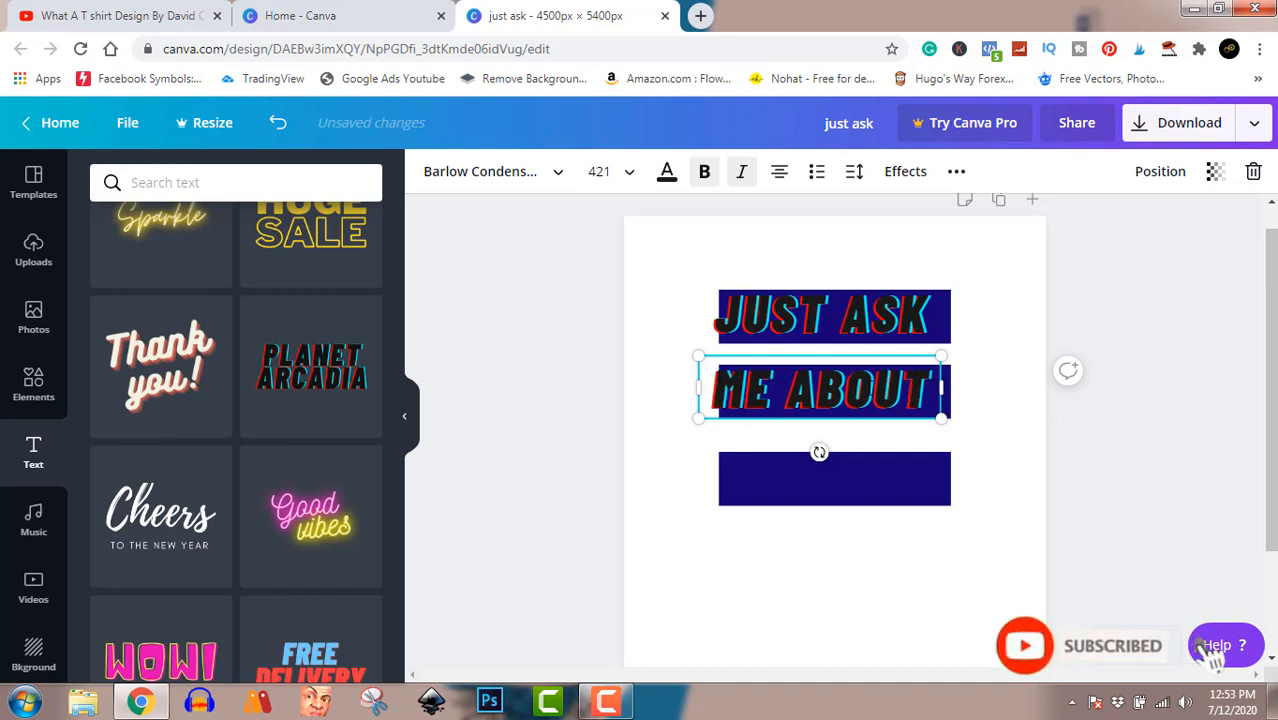
drag(853, 388, 871, 380)
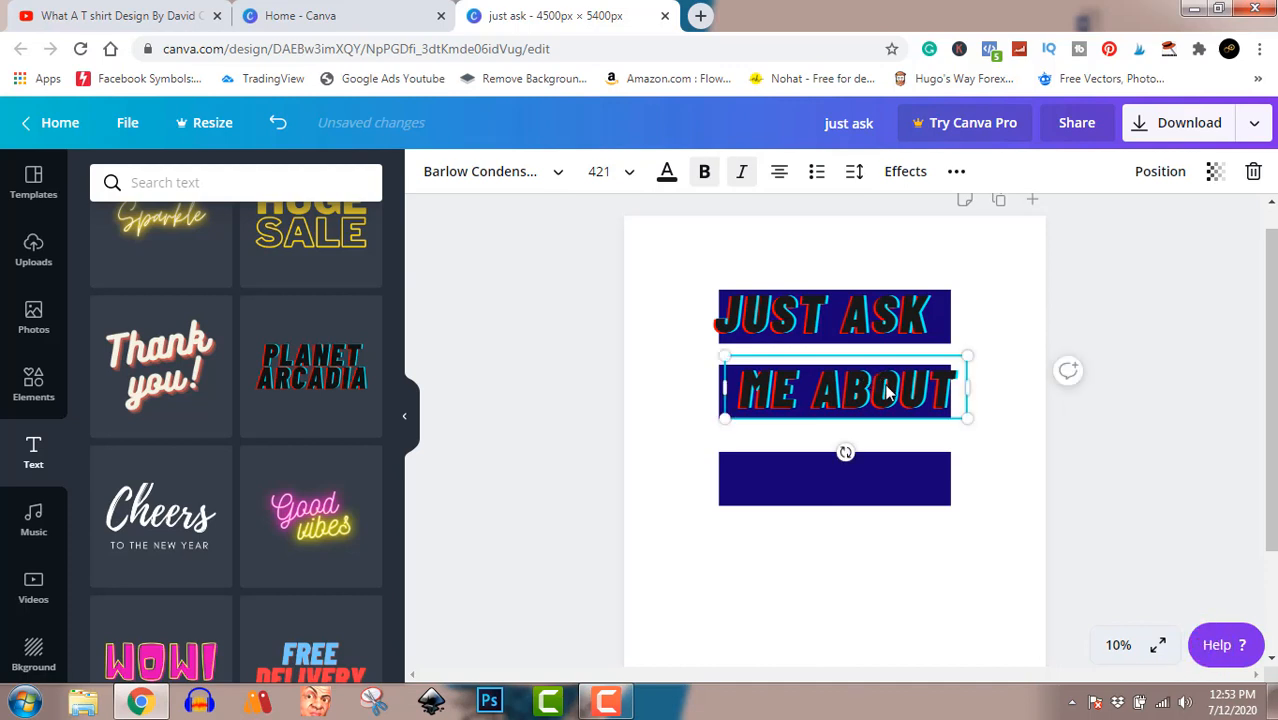
Place a copy of the ME ABOUT text on the third bar and change it to JESUS.
drag(886, 392, 874, 472)
double_click(875, 472)
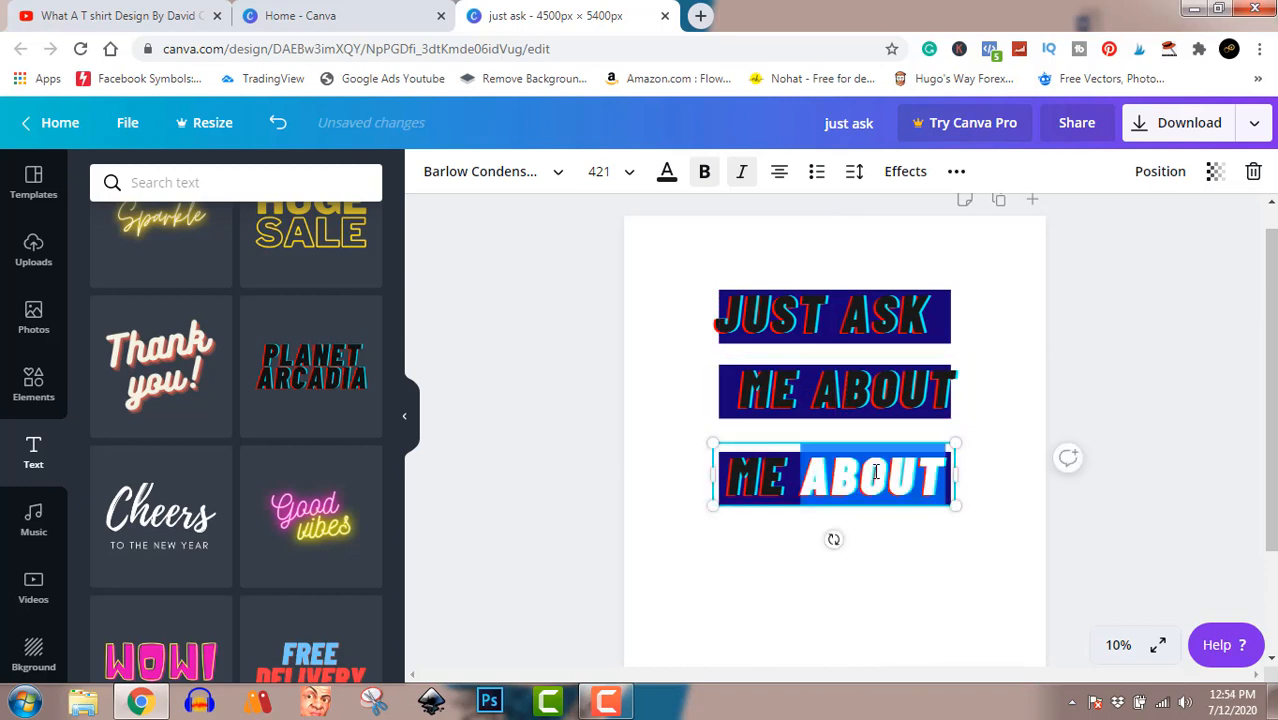
triple_click(875, 472)
text(JESUS)
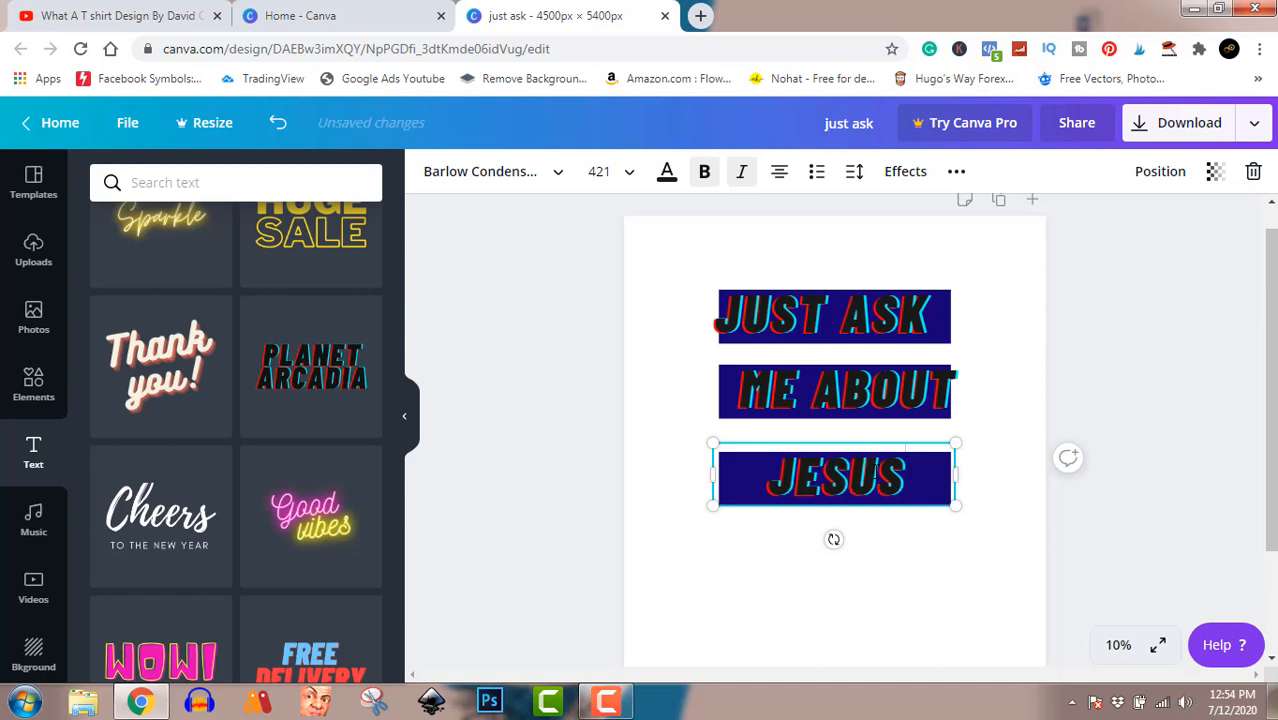
click(1154, 344)
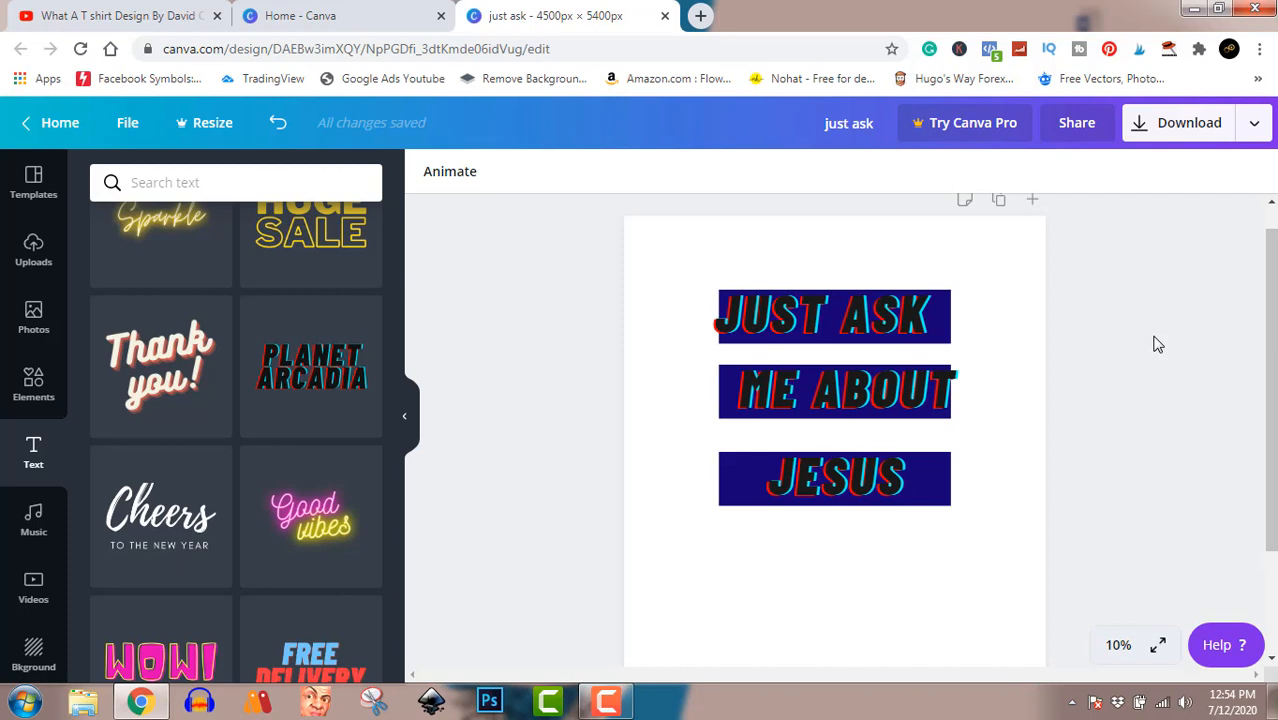
Try lighter grays on the first bar, settle on dark gray, and recolour the second bar the same dark gray.
click(948, 326)
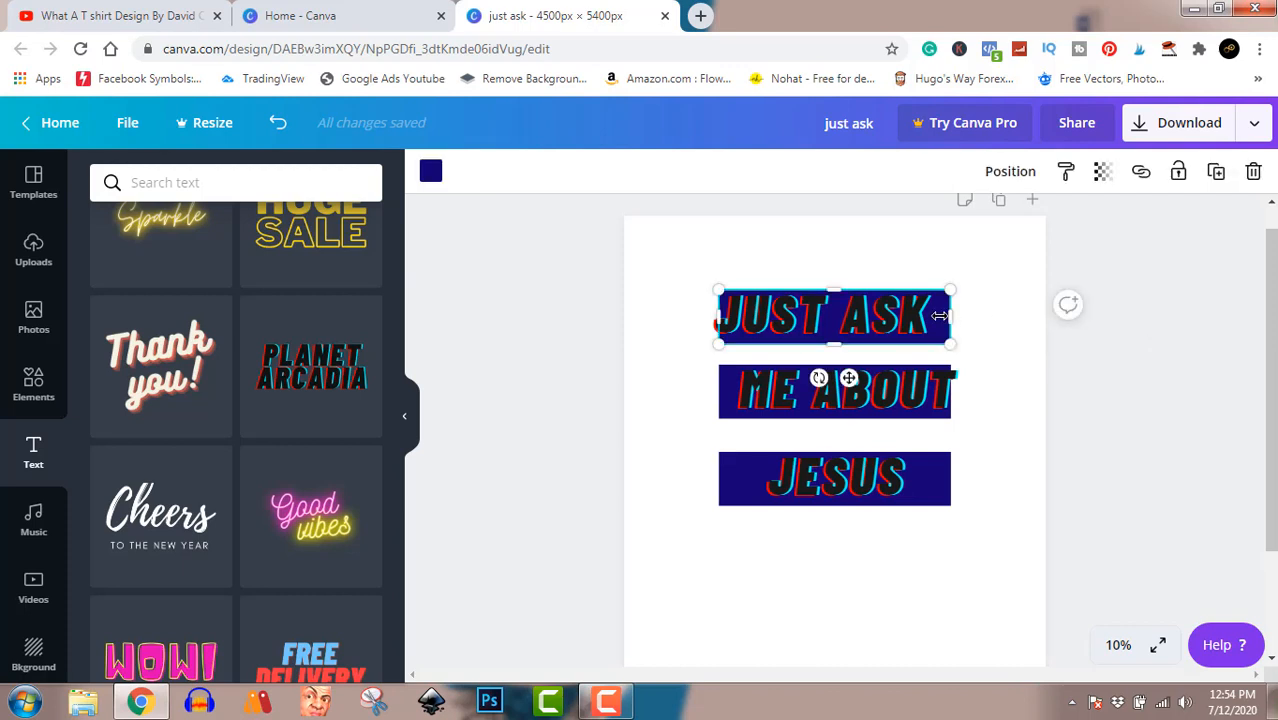
click(431, 173)
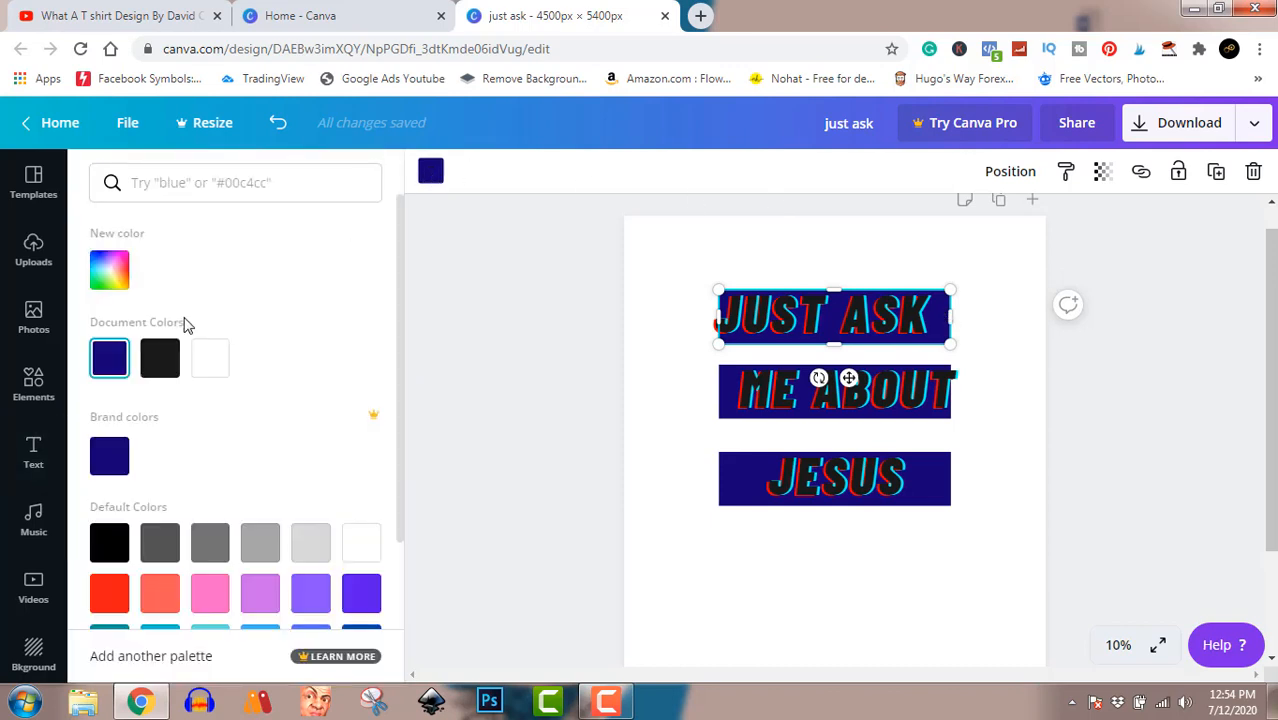
click(261, 544)
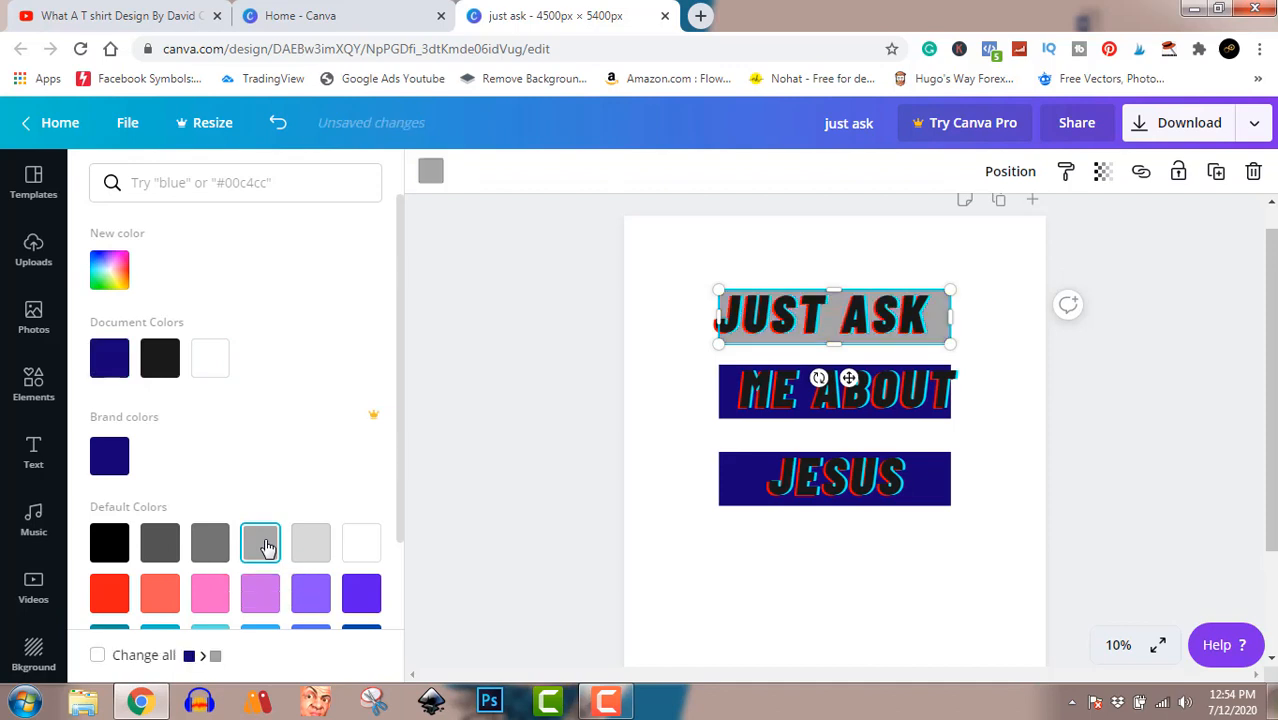
click(211, 545)
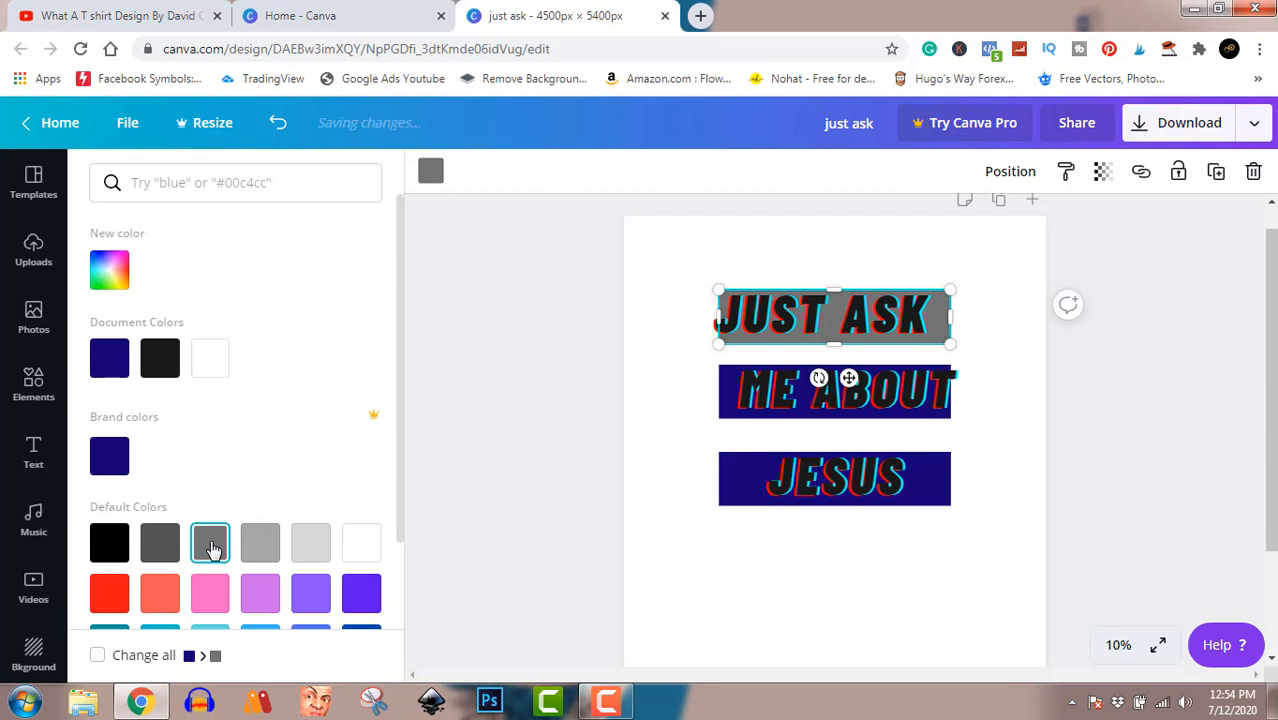
click(157, 551)
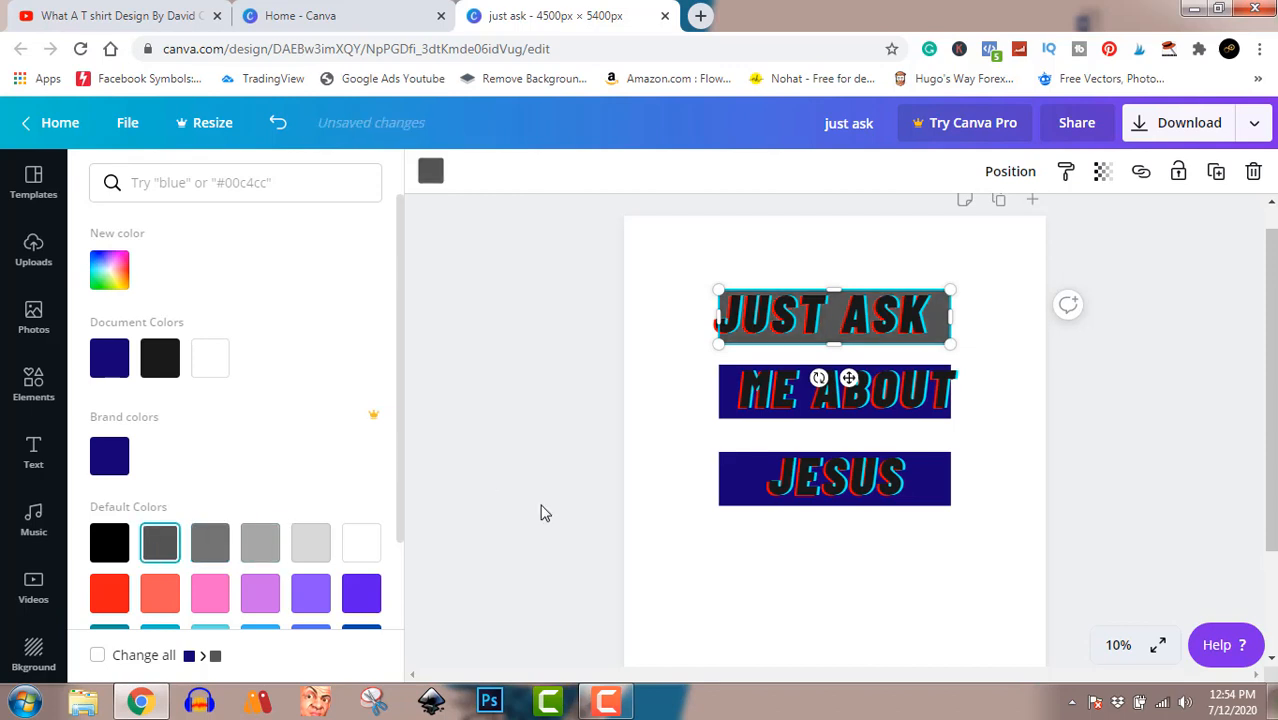
click(724, 400)
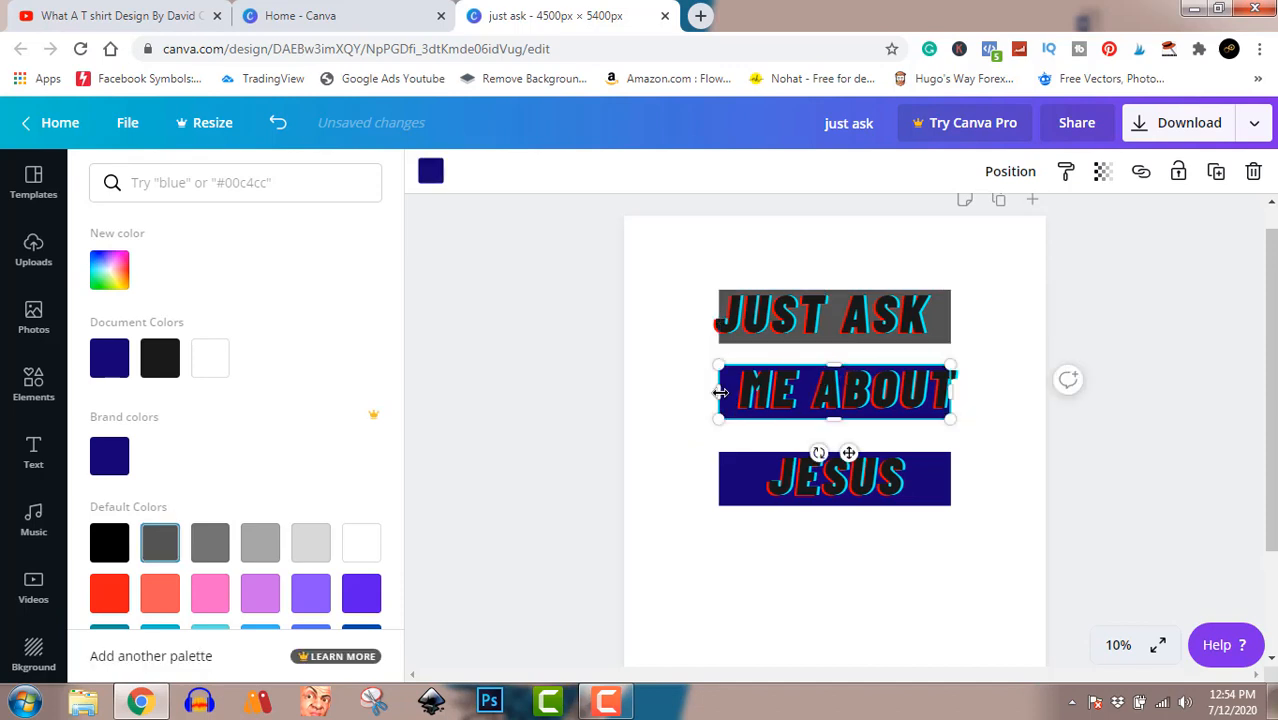
click(160, 551)
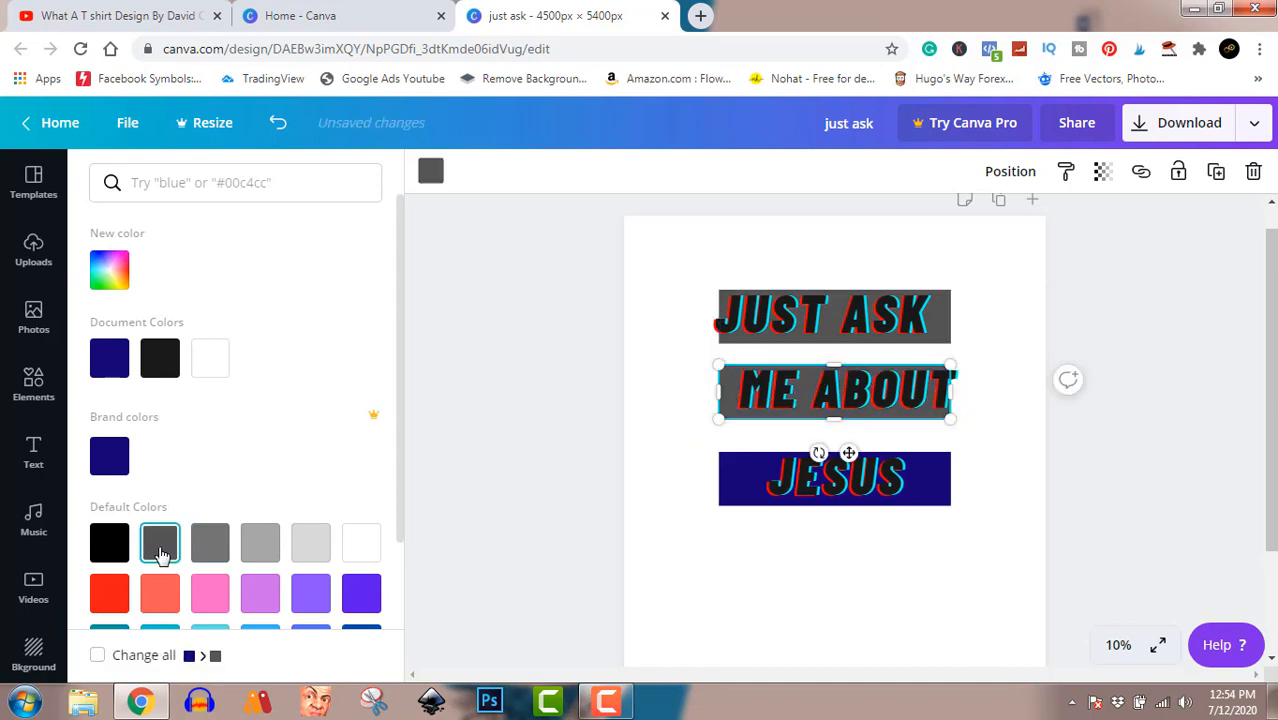
Shift the JESUS text left to expose the third bar and recolour that bar the same dark gray.
click(729, 499)
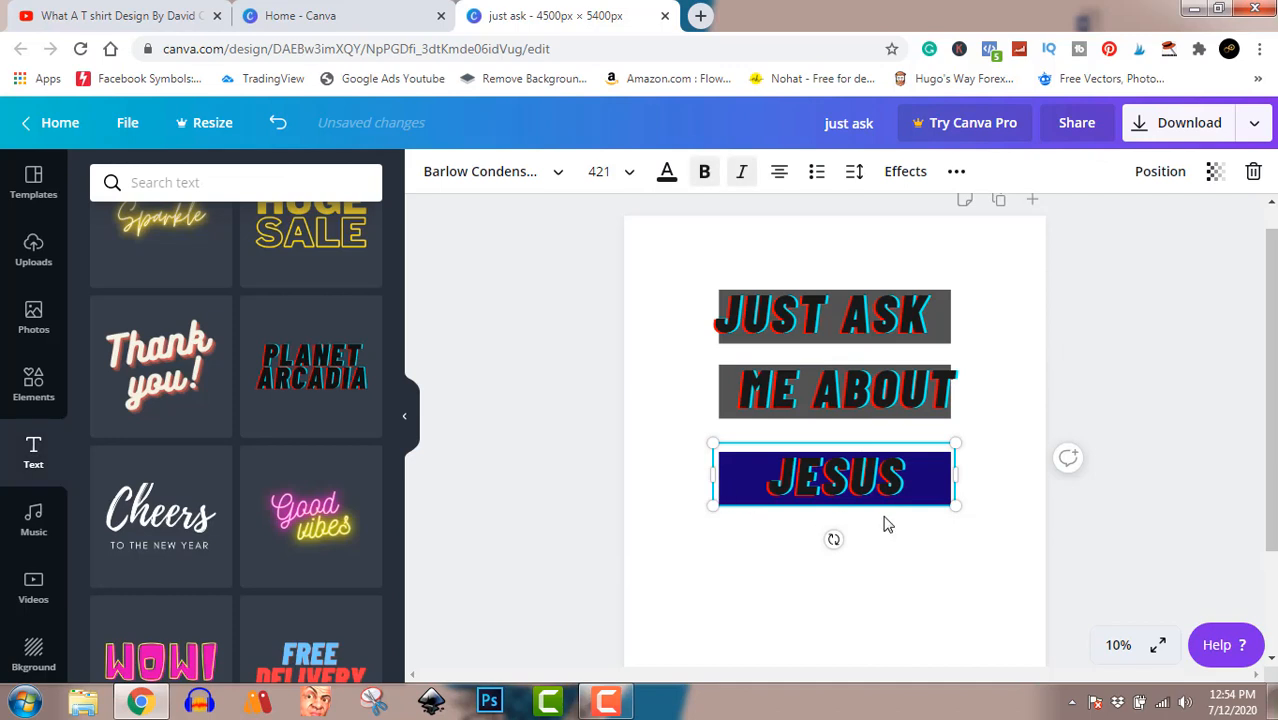
click(1114, 529)
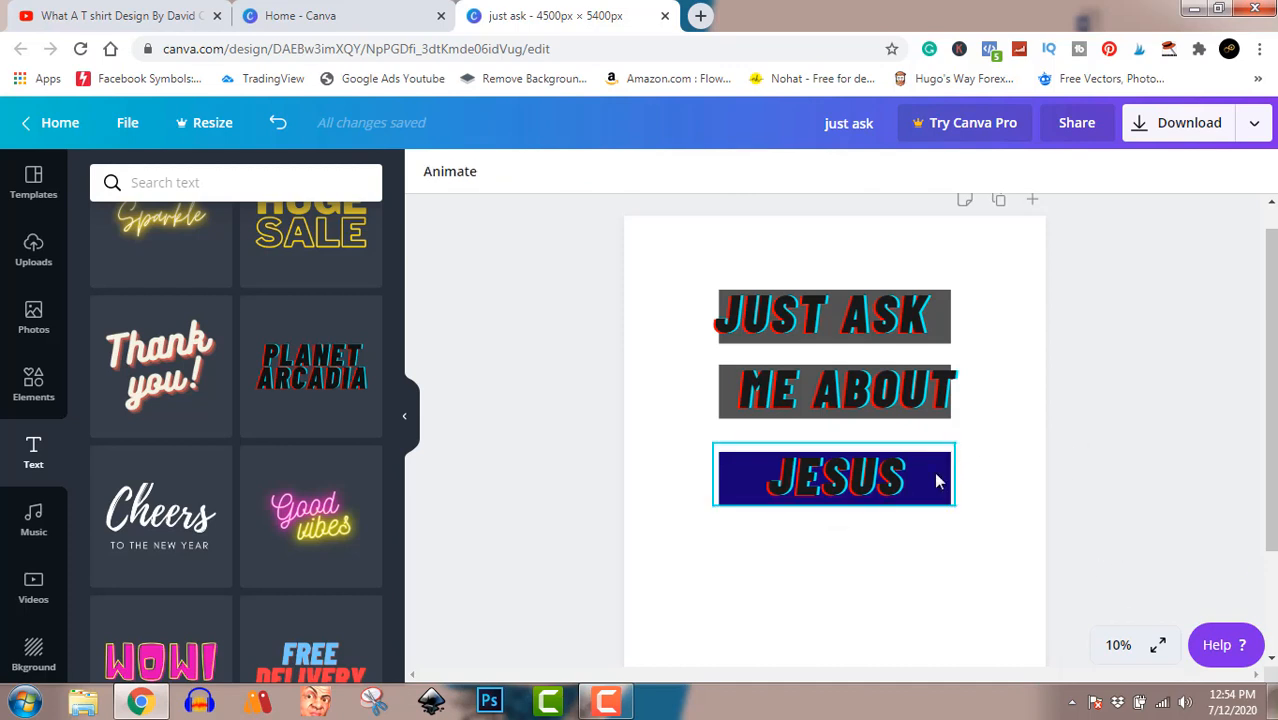
drag(913, 476, 845, 475)
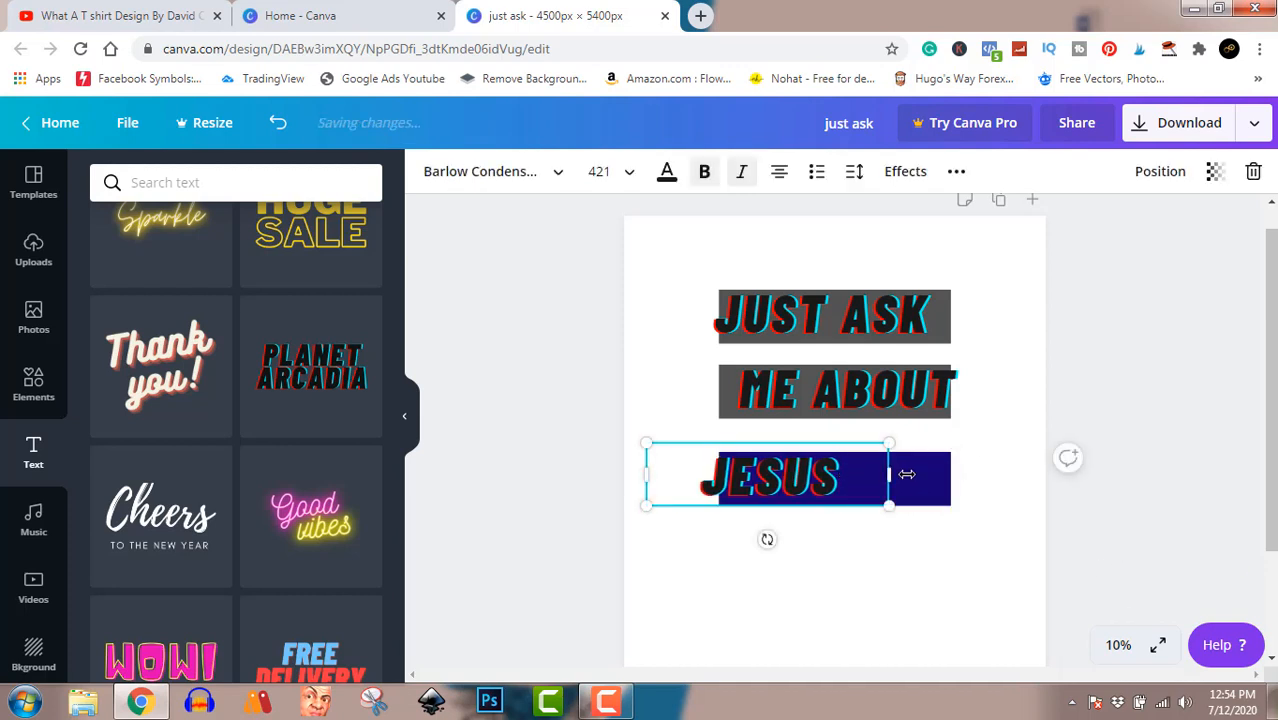
click(932, 500)
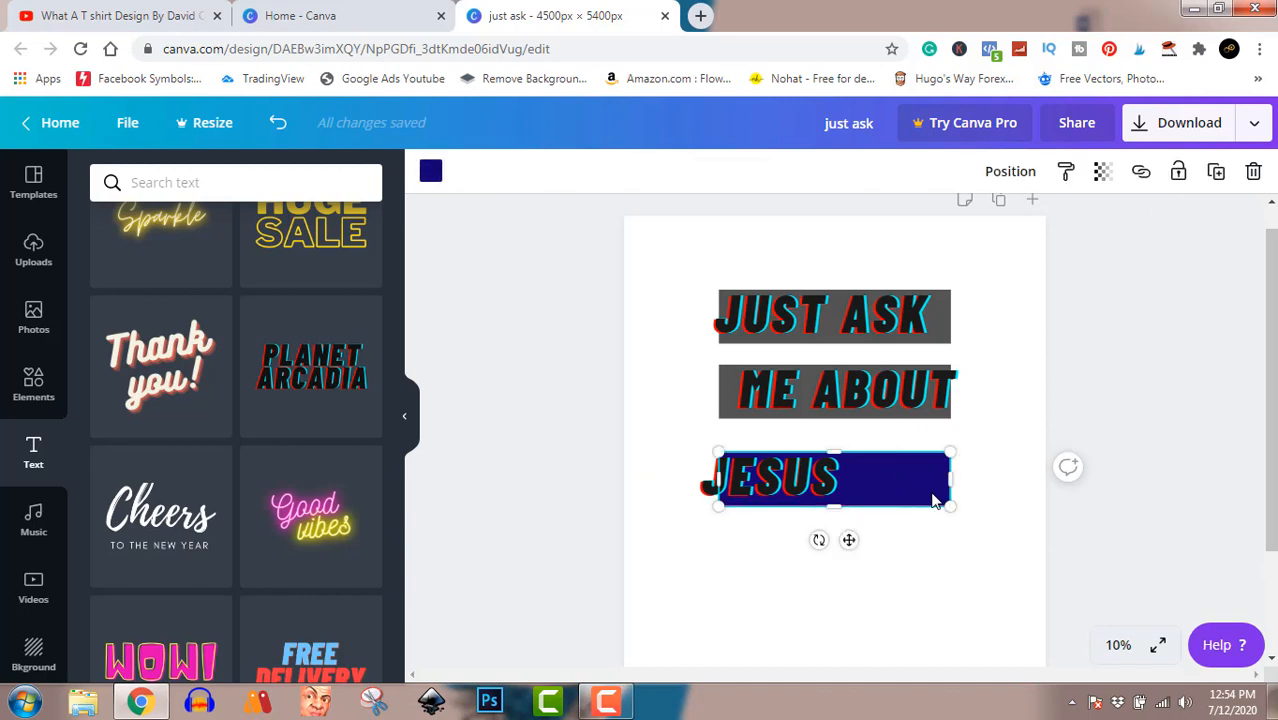
click(431, 176)
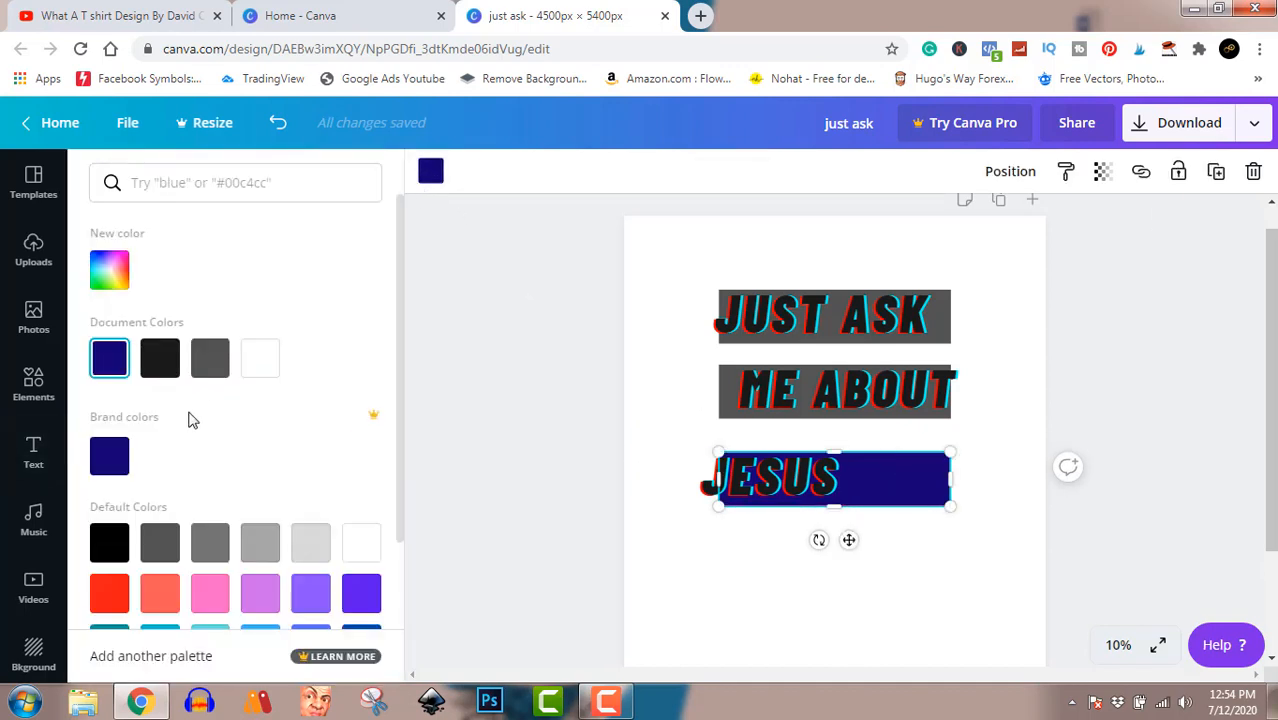
click(212, 364)
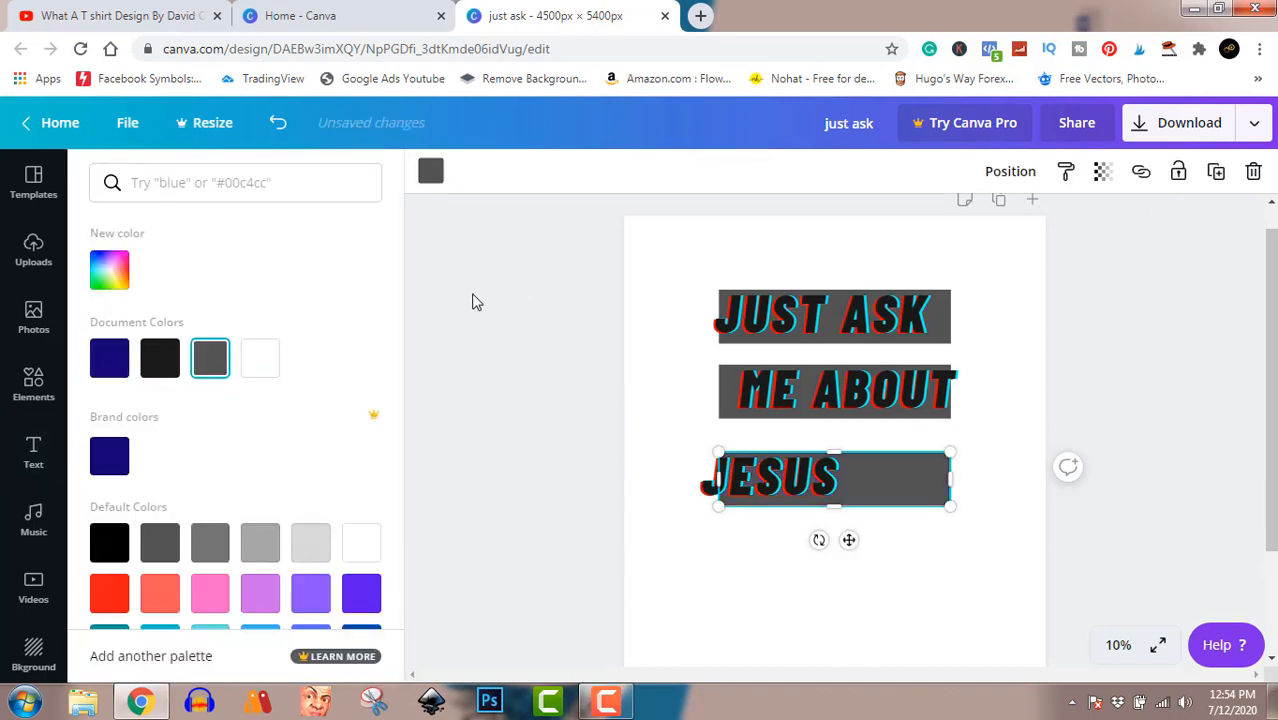
Move the JESUS text back over the third bar, enlarge it to about size 591 and centre it on the bar.
click(841, 496)
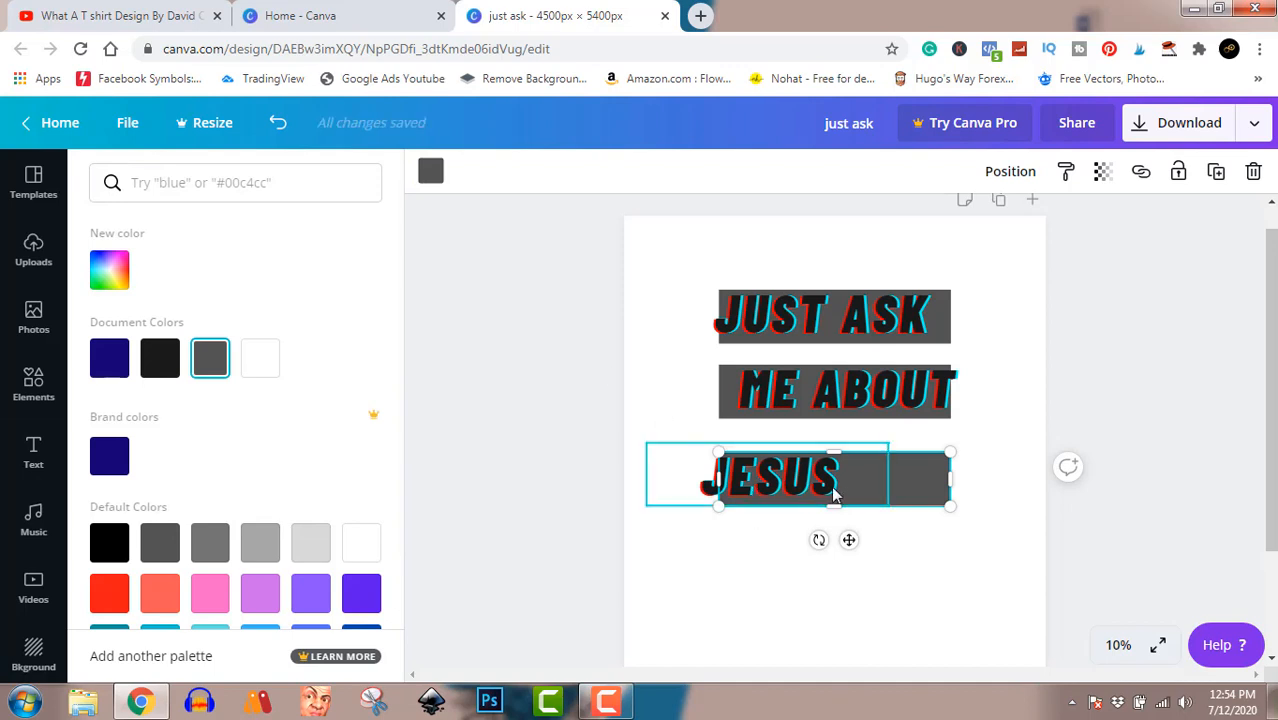
mouse_move(837, 495)
mouse_down()
mouse_move(842, 480)
mouse_move(856, 485)
mouse_up()
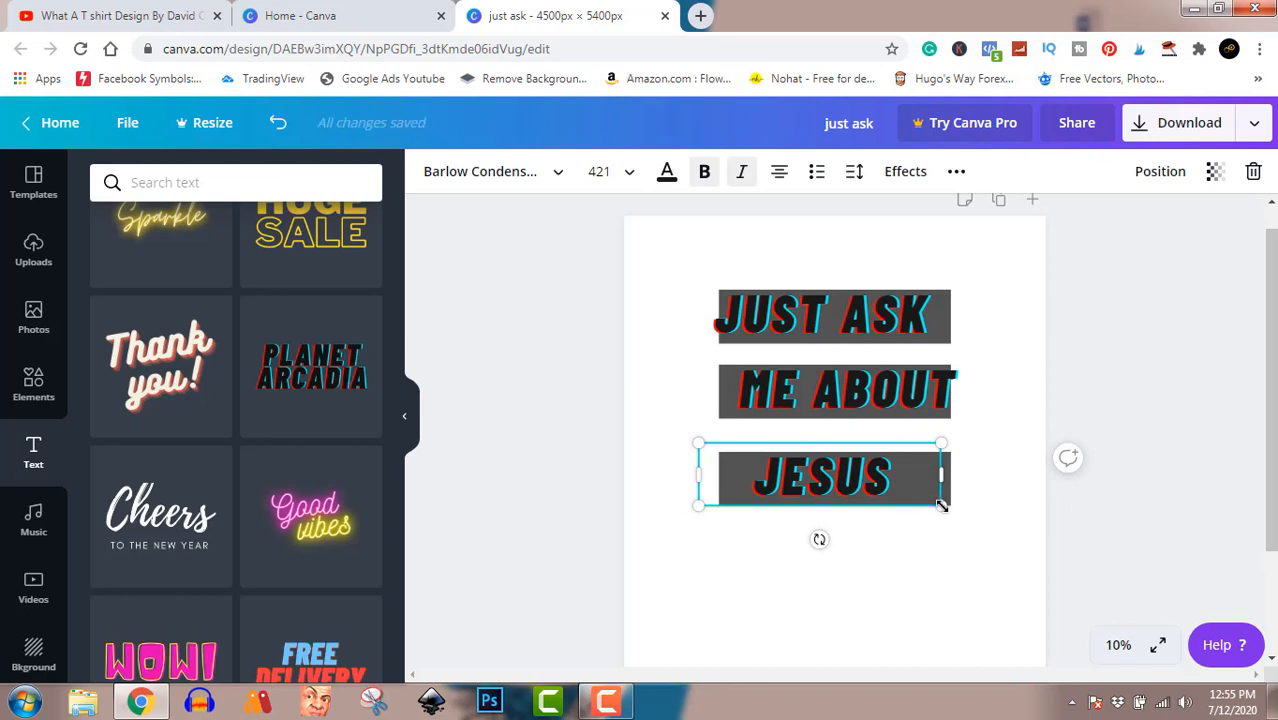
drag(940, 506, 969, 530)
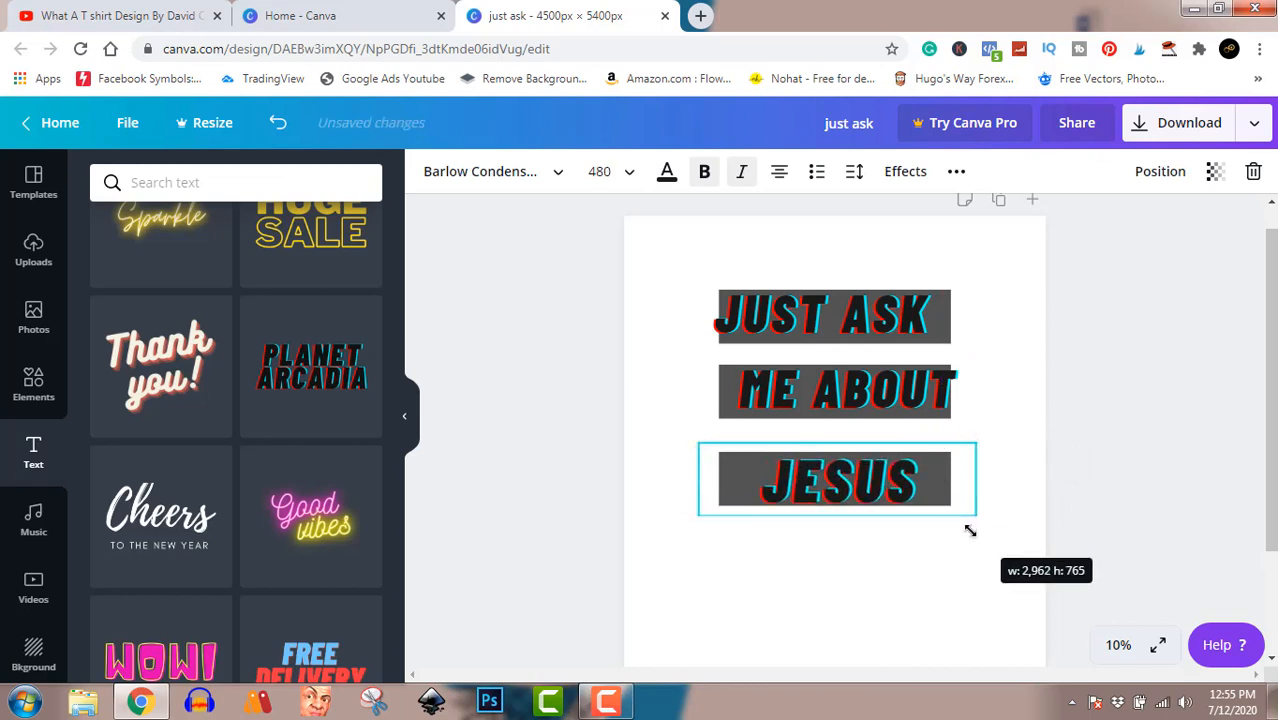
drag(906, 488, 894, 478)
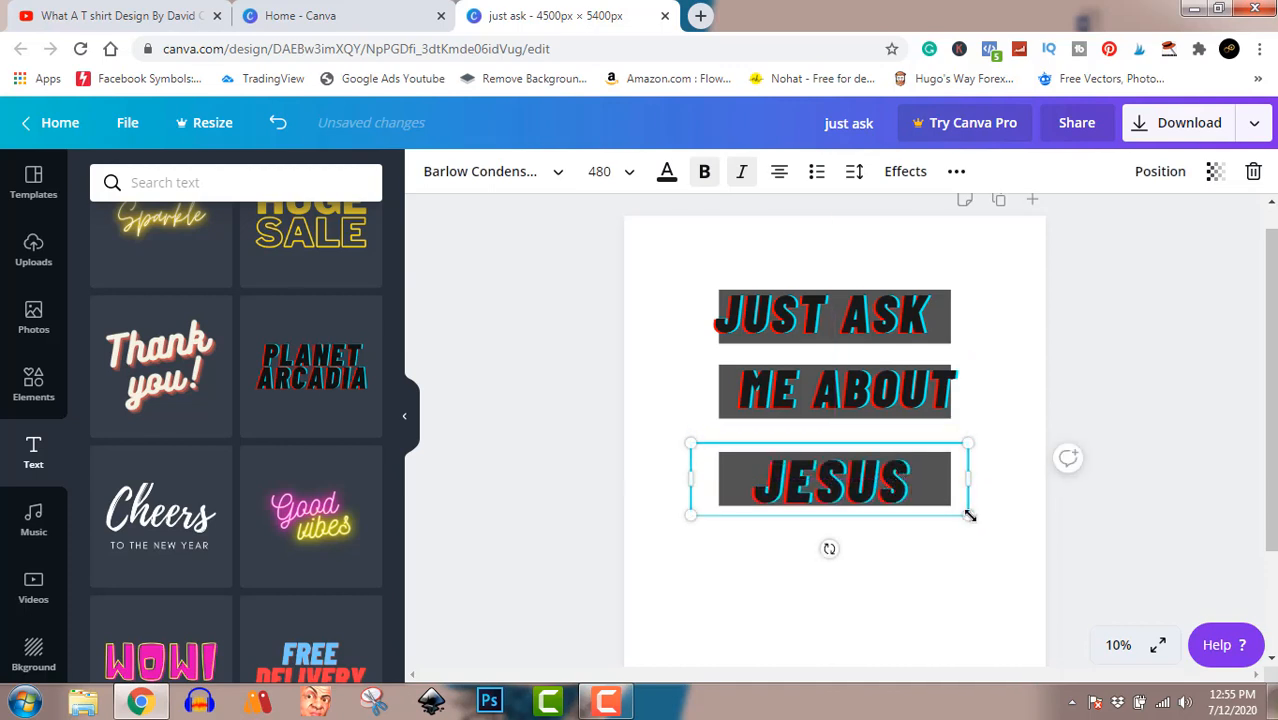
drag(968, 516, 1032, 570)
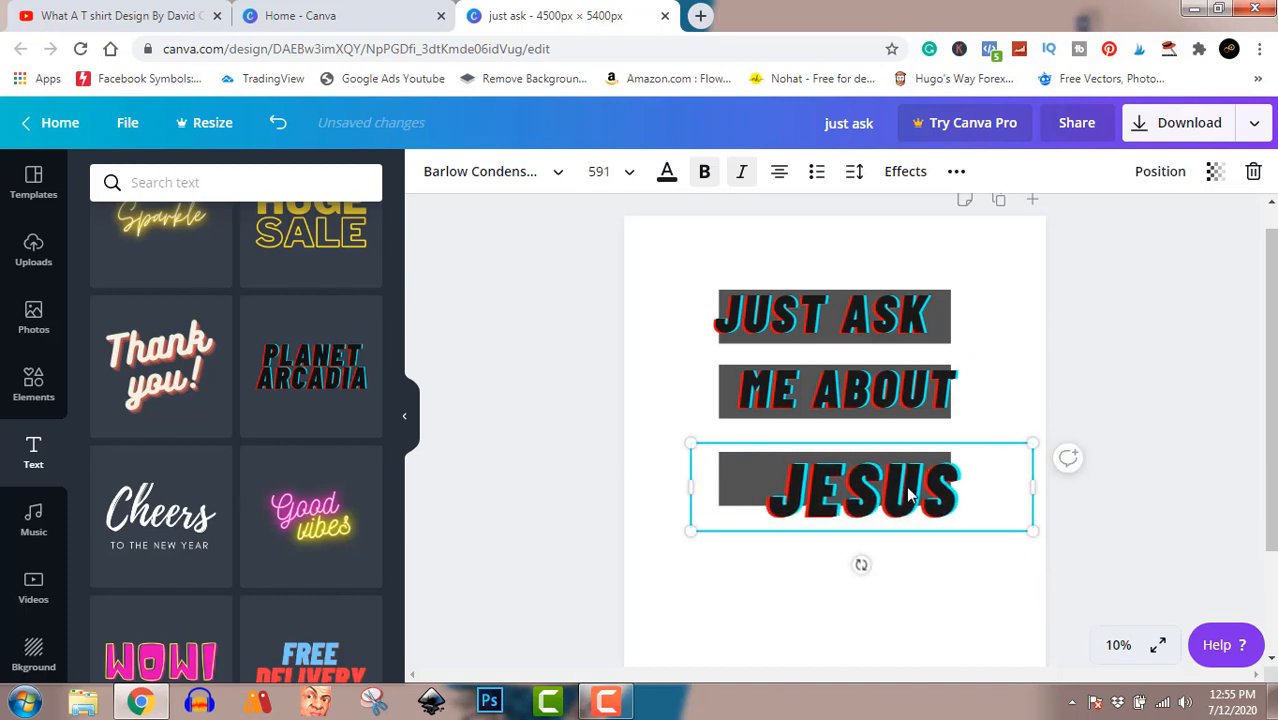
drag(914, 488, 875, 473)
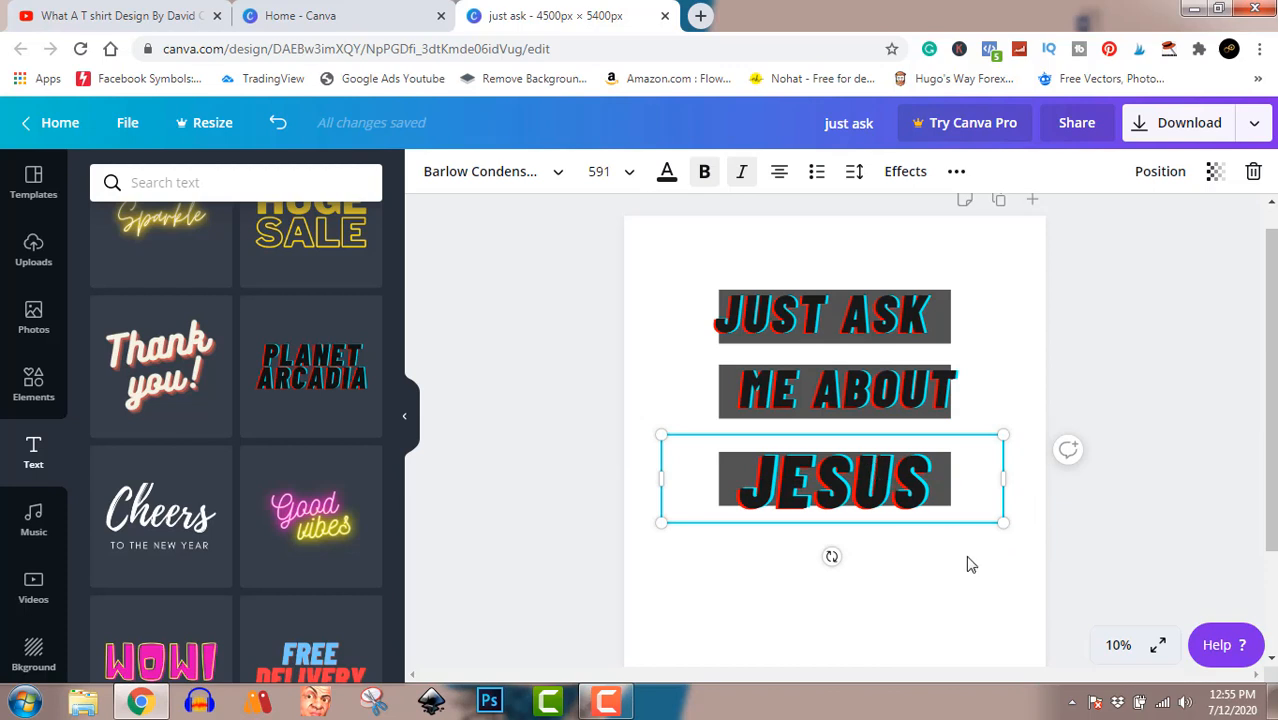
Nudge the JESUS text slightly upward on the third bar and deselect it.
key(Up)
key(Up)
key(Up)
key(Up)
key(Up)
key(Up)
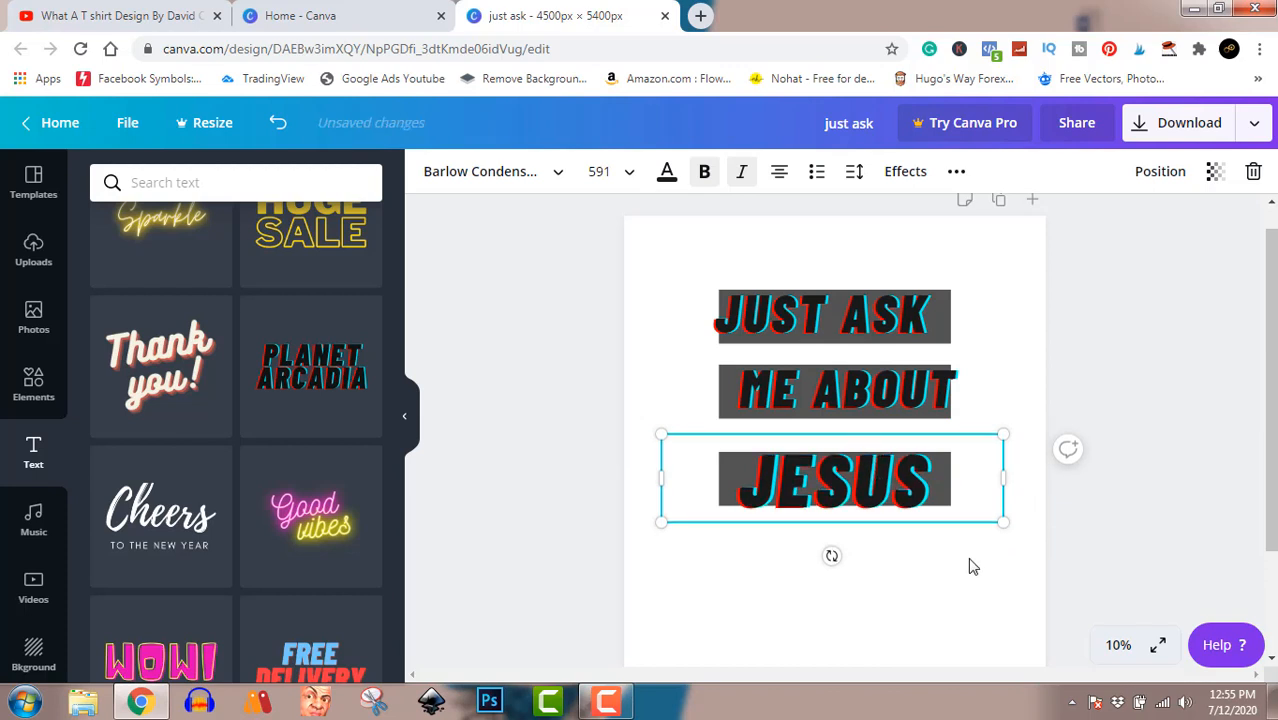
key(Up)
key(Up)
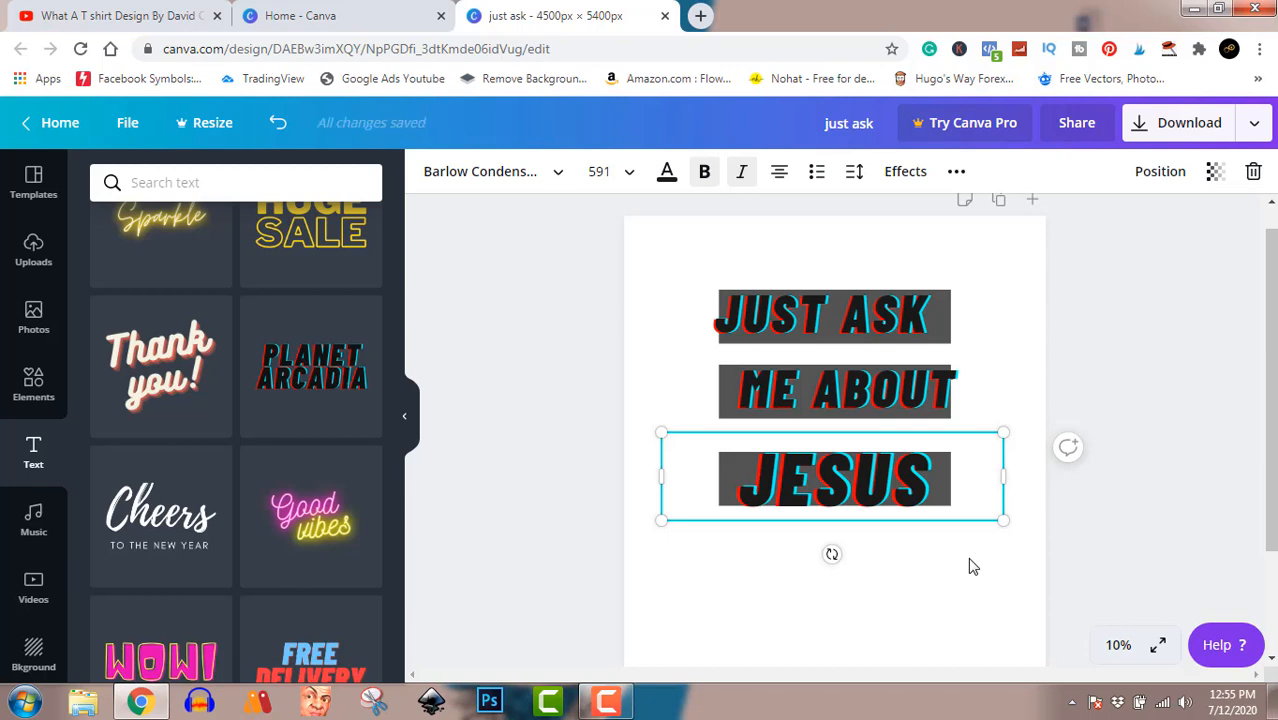
click(1138, 434)
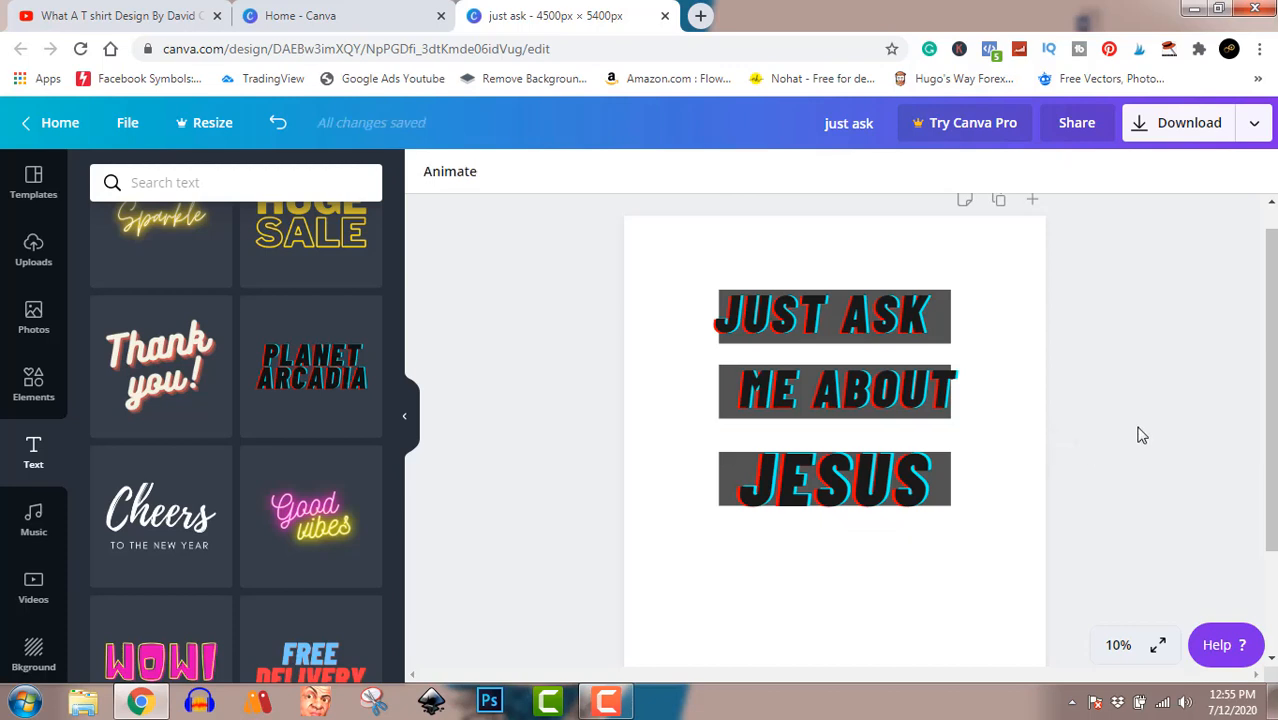
Try white, purple, coral, violet, light blue, lime and yellow on the JESUS text, and finish with black.
click(877, 481)
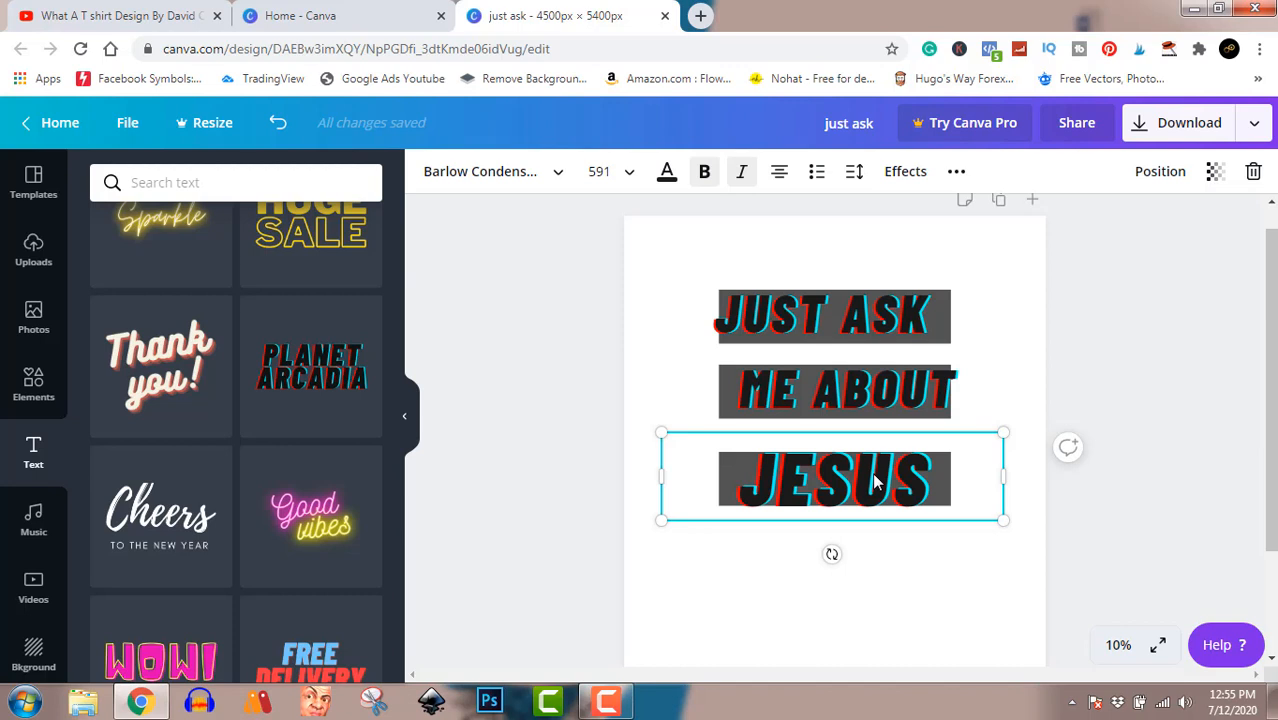
click(667, 173)
click(210, 370)
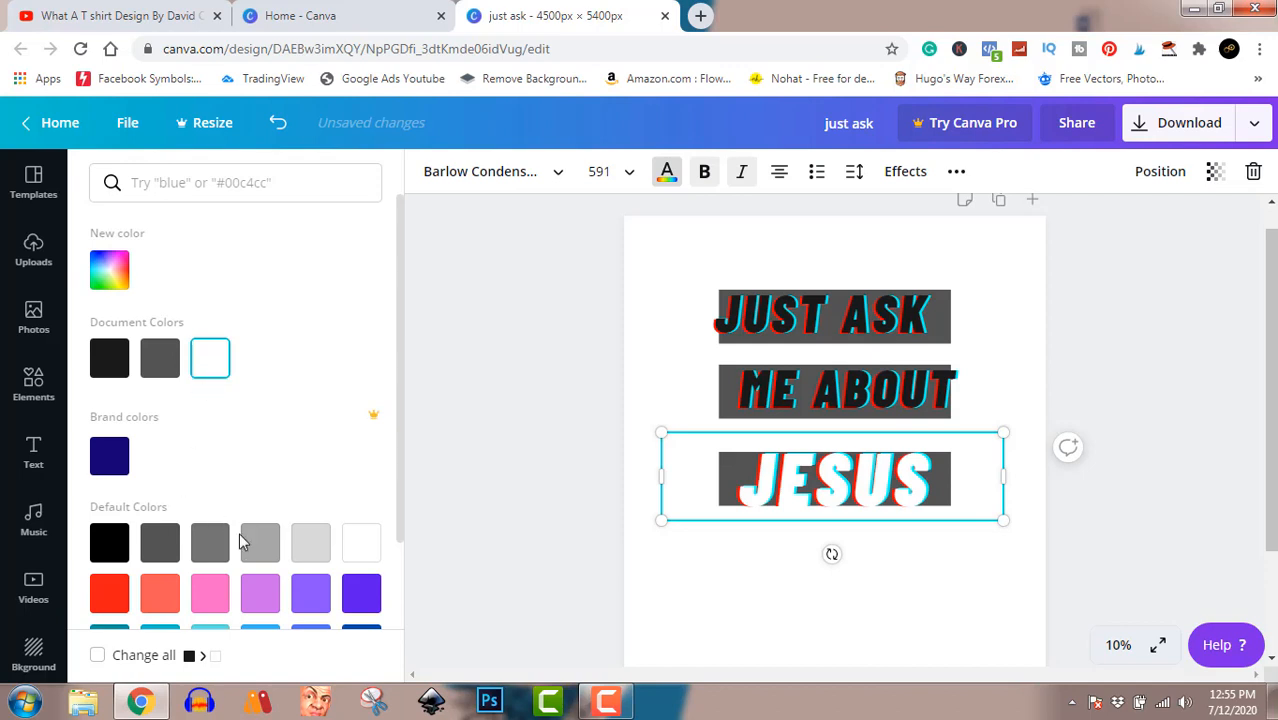
click(258, 590)
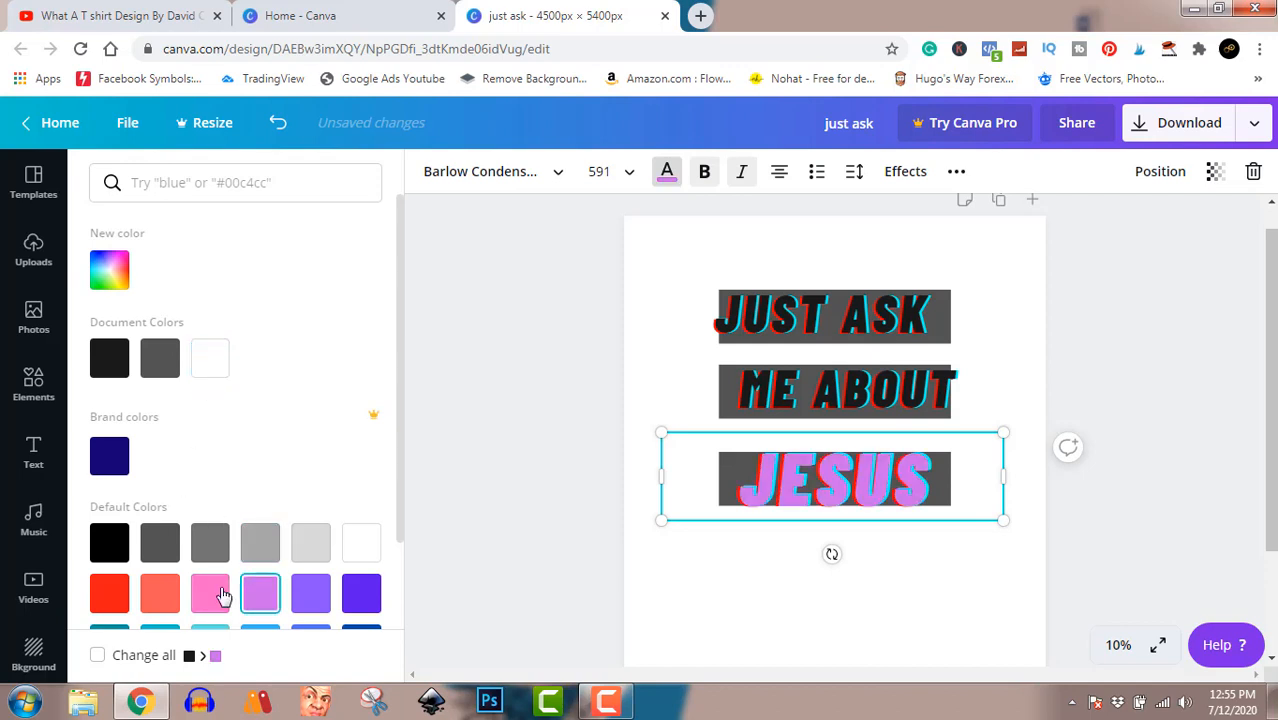
click(212, 592)
click(155, 603)
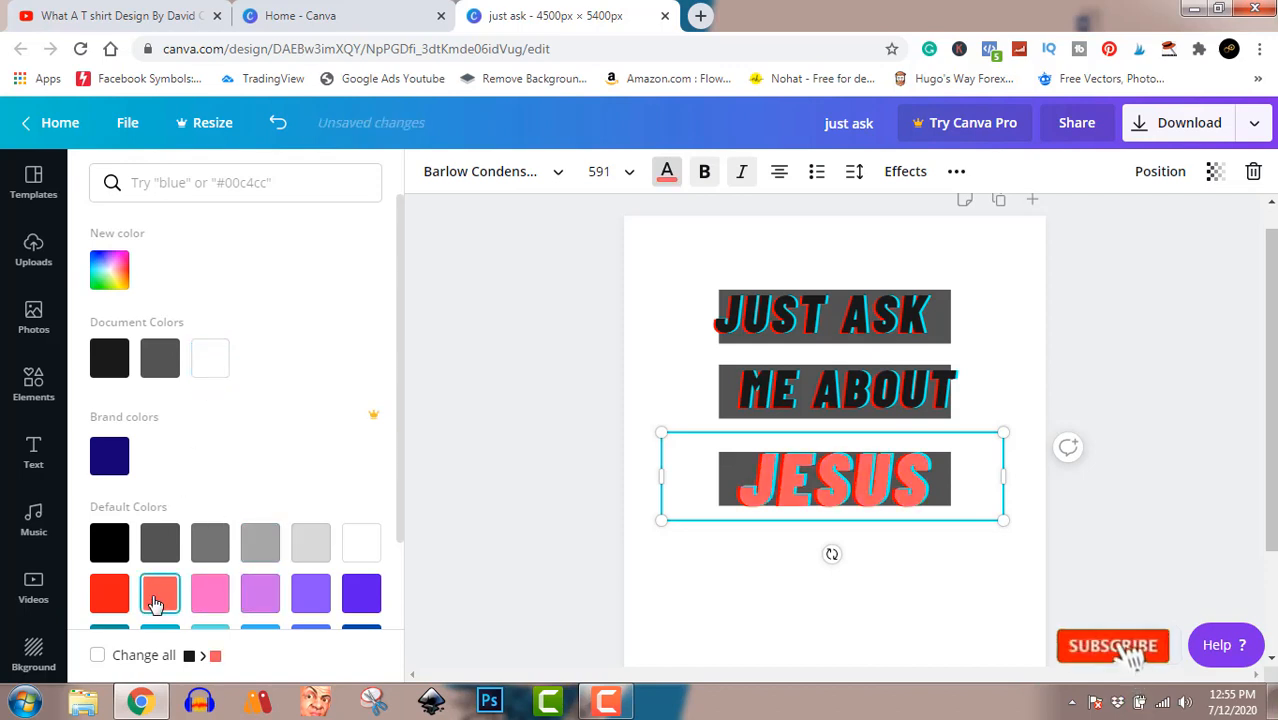
click(310, 600)
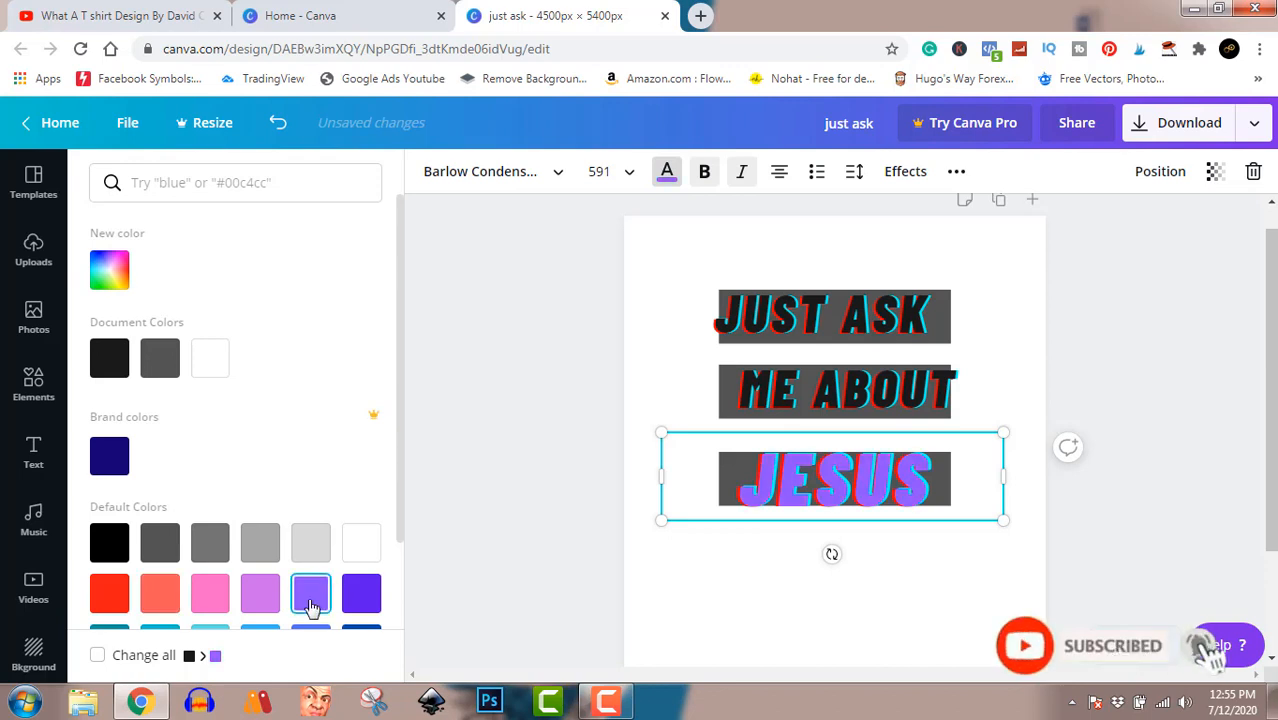
scroll(310, 605, down, 1)
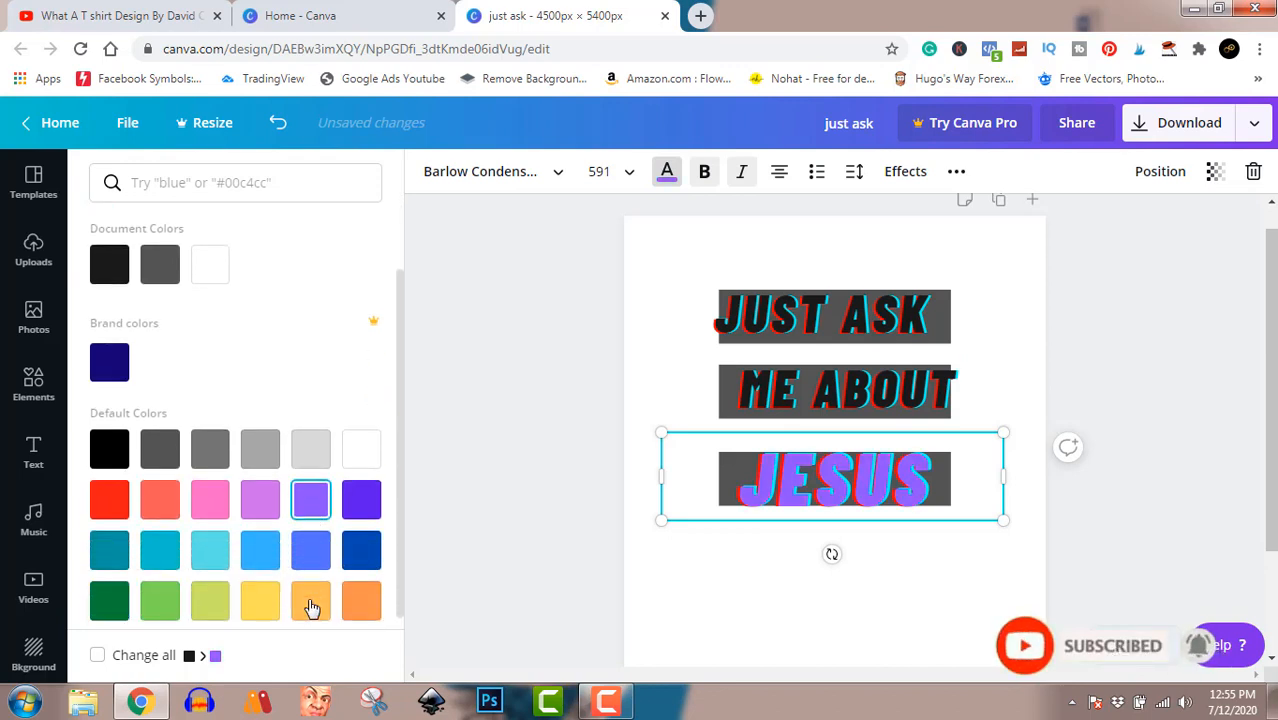
click(260, 550)
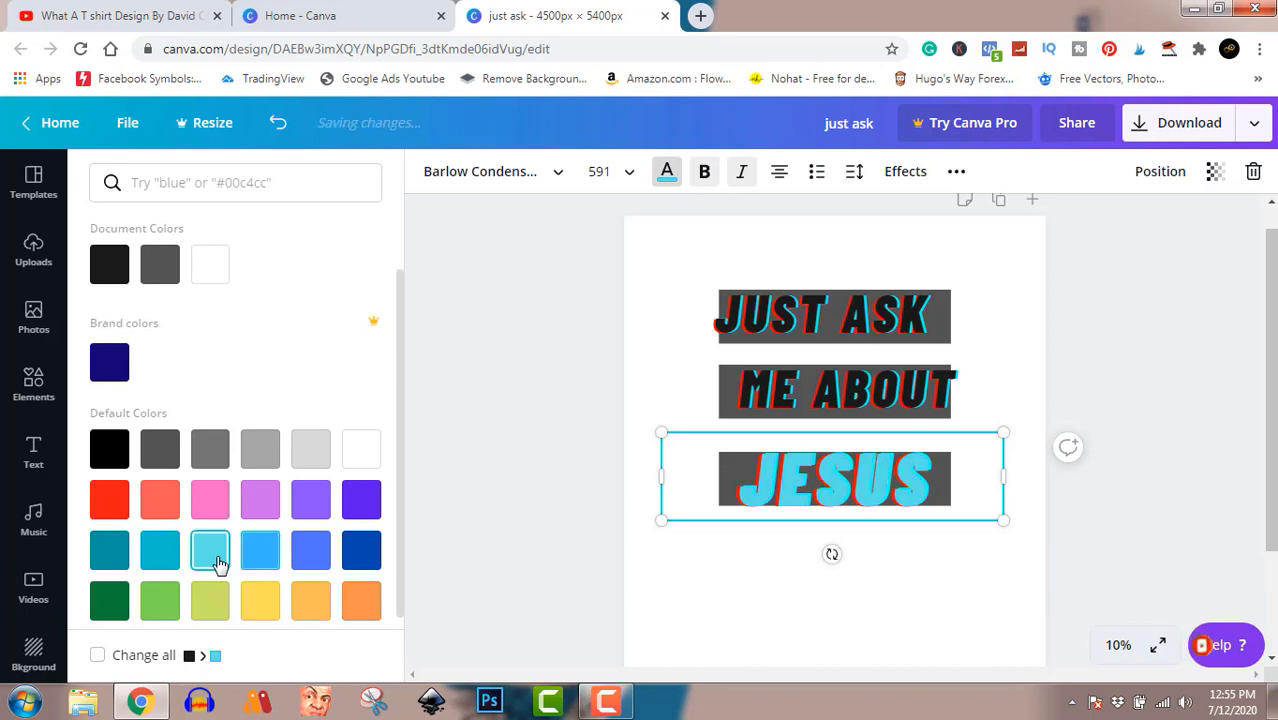
click(212, 602)
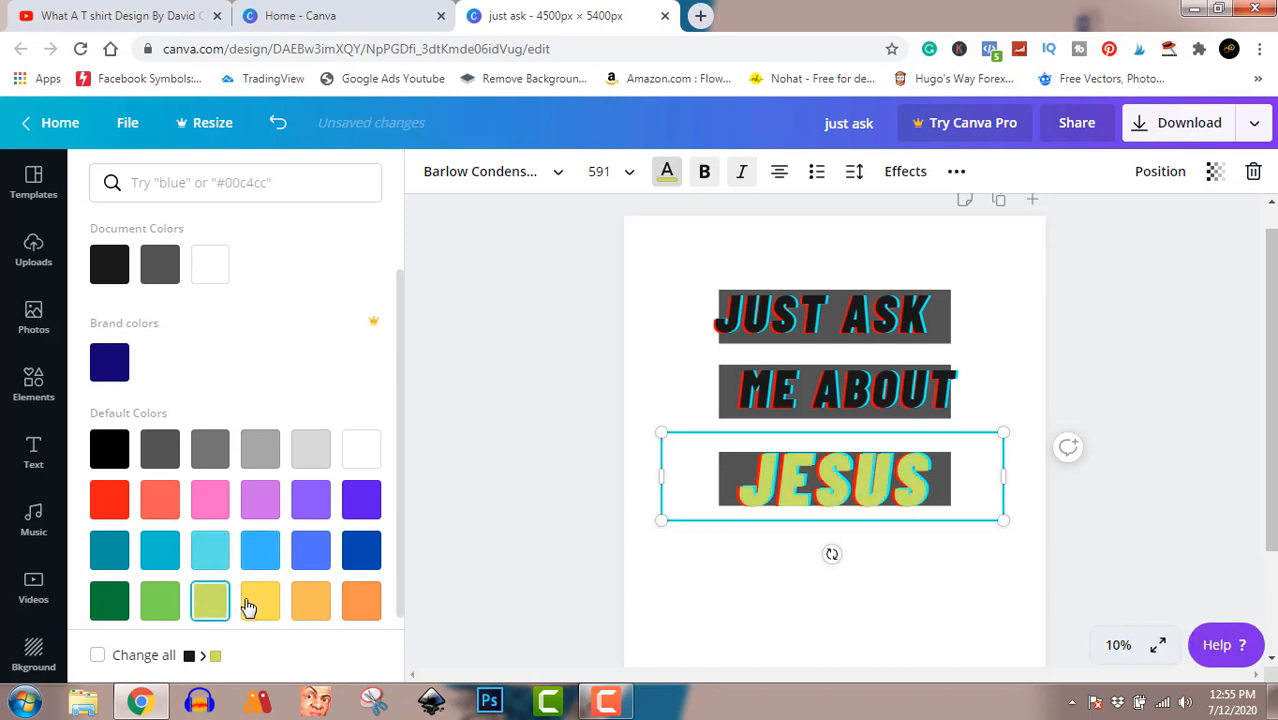
click(251, 606)
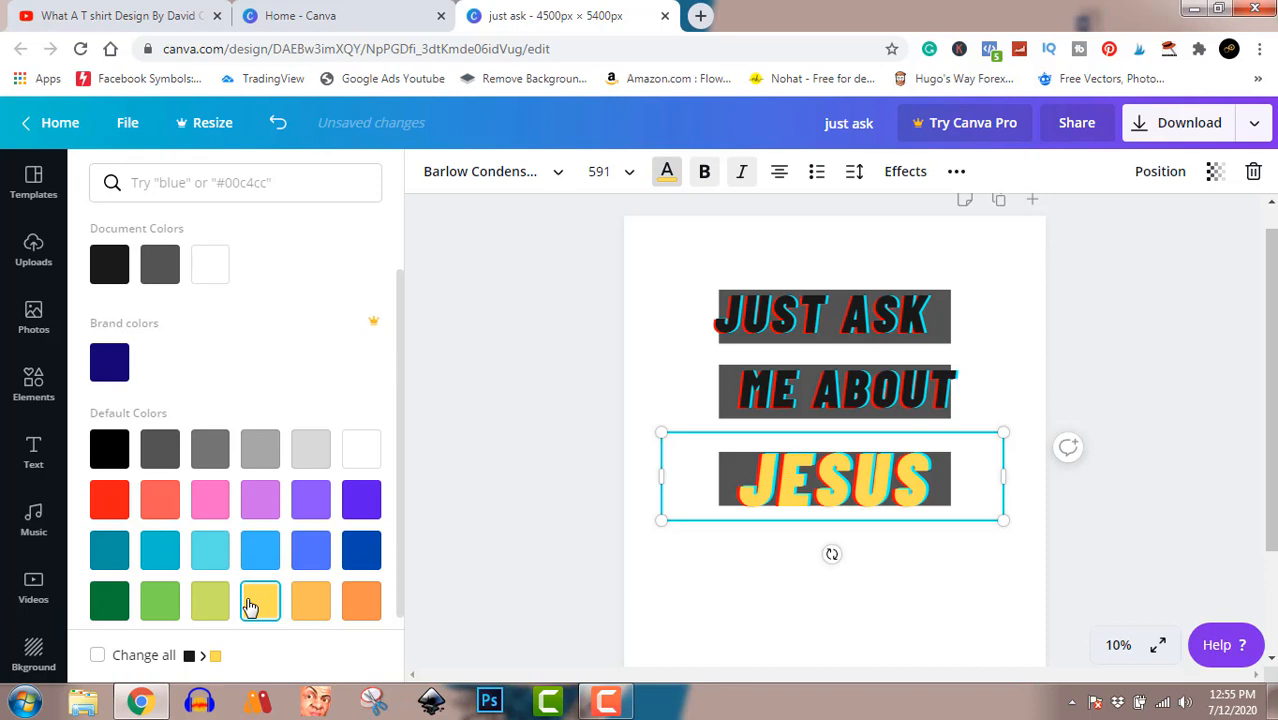
click(112, 450)
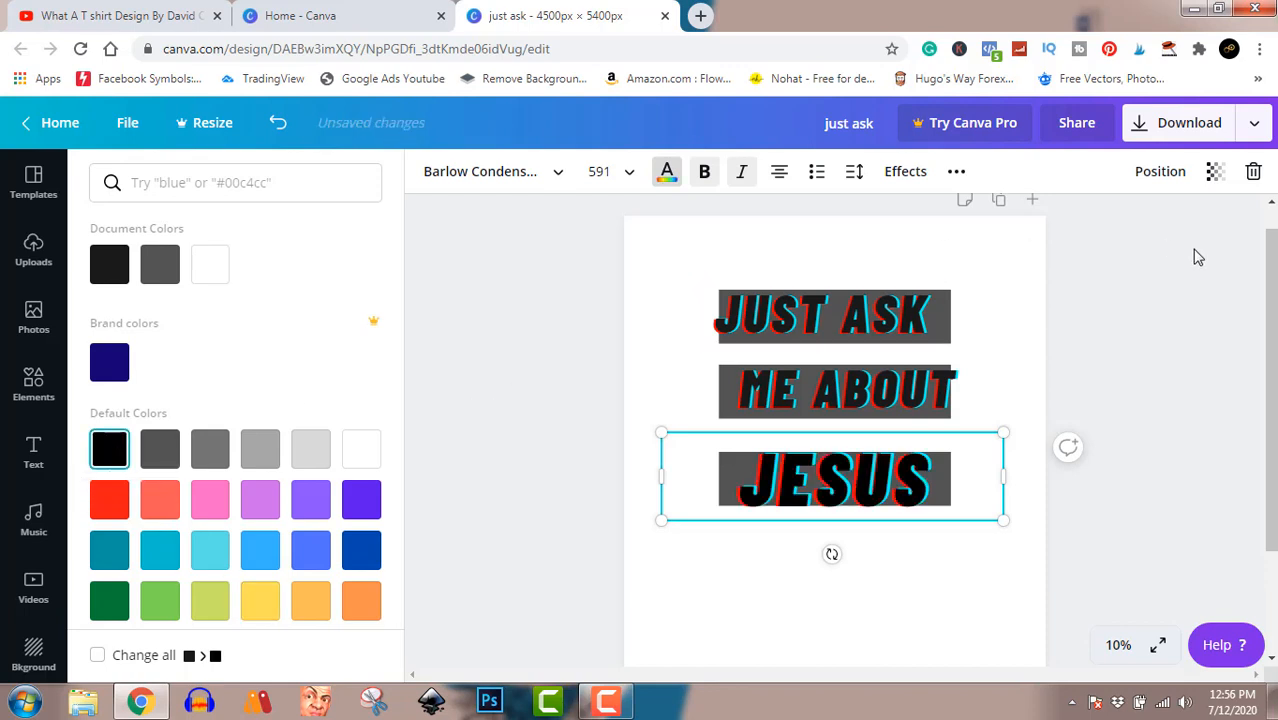
Download the design as a PNG file and dismiss the referral offer.
click(1188, 133)
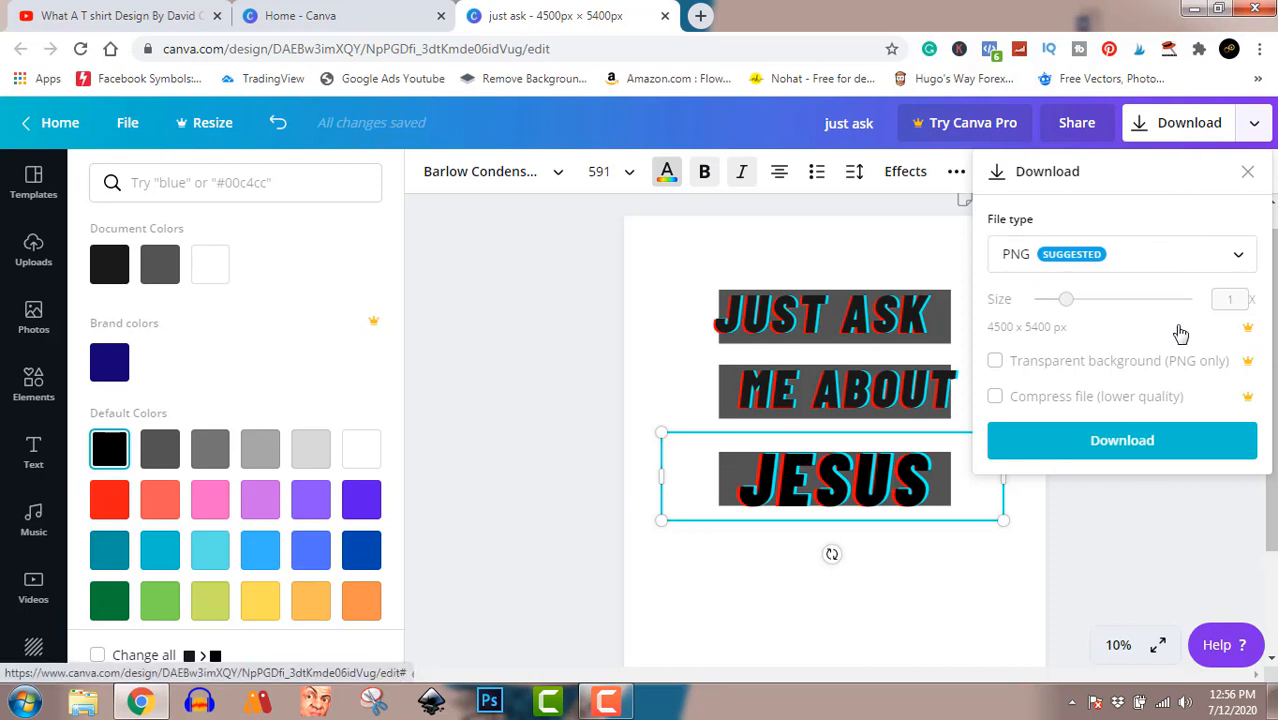
click(1181, 449)
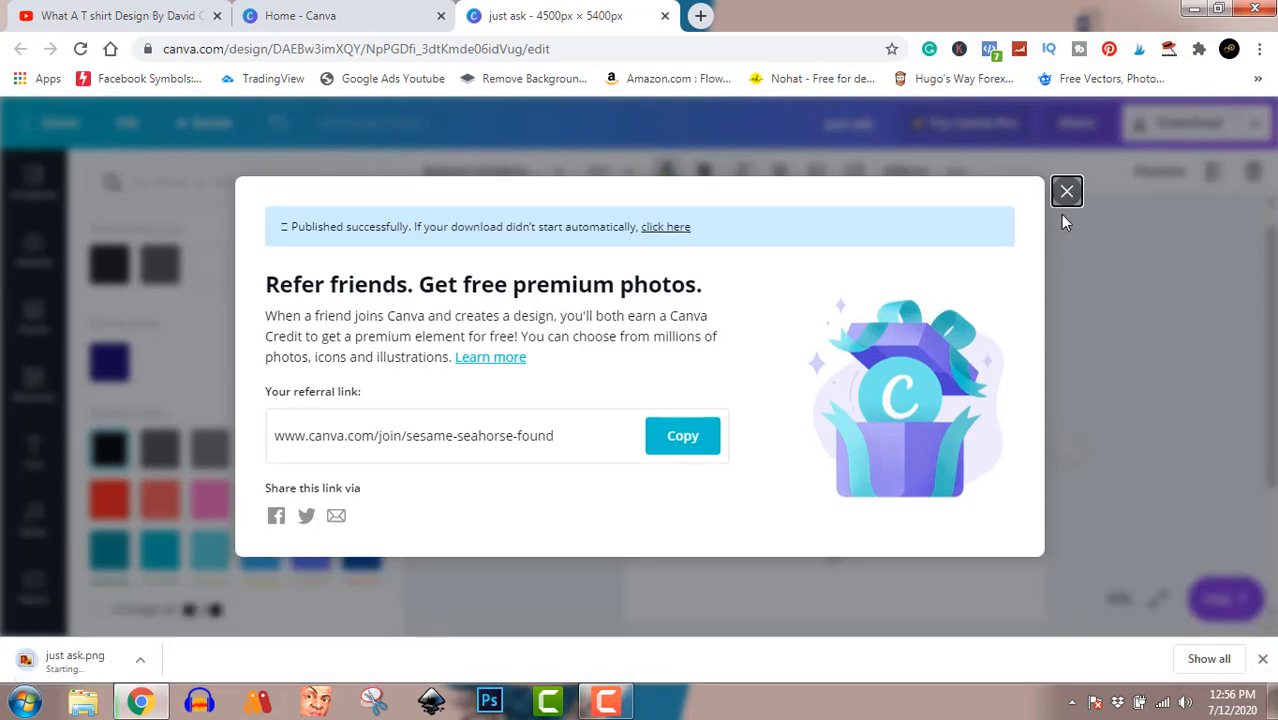
click(1066, 216)
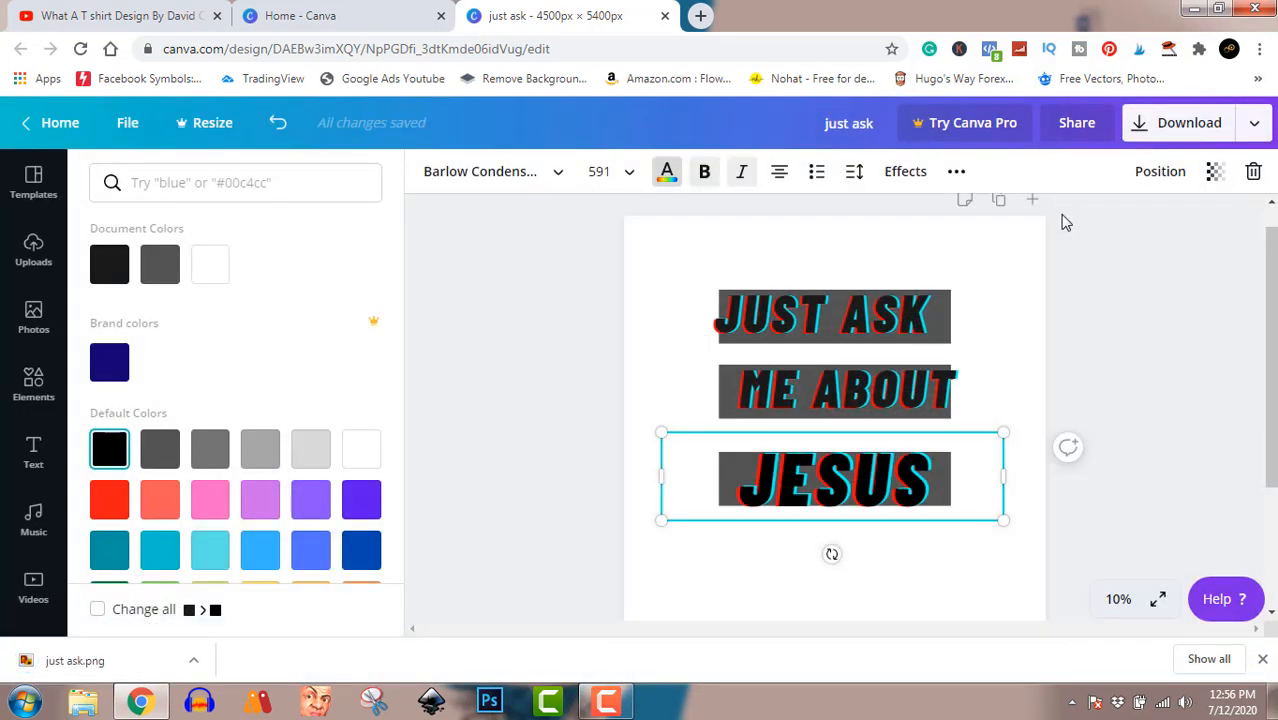
Show the downloaded just ask.png in its folder, view it in the image viewer, and close both the viewer and the folder.
click(194, 663)
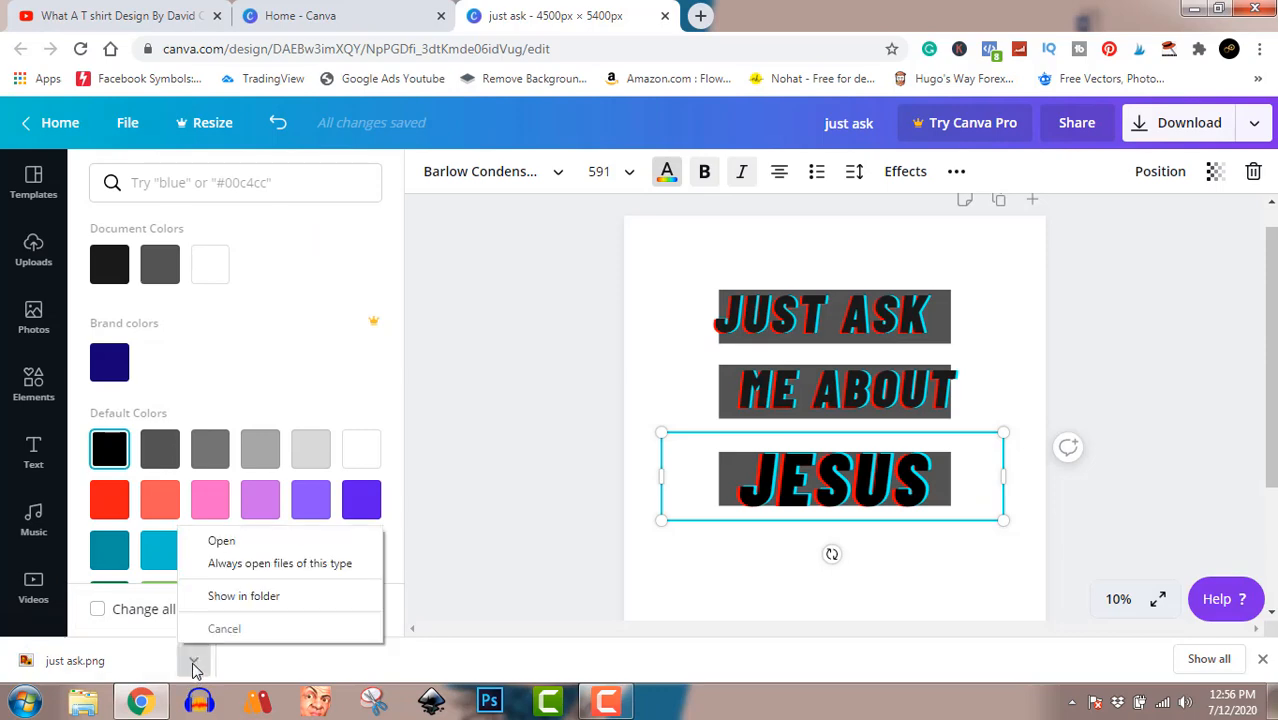
click(268, 603)
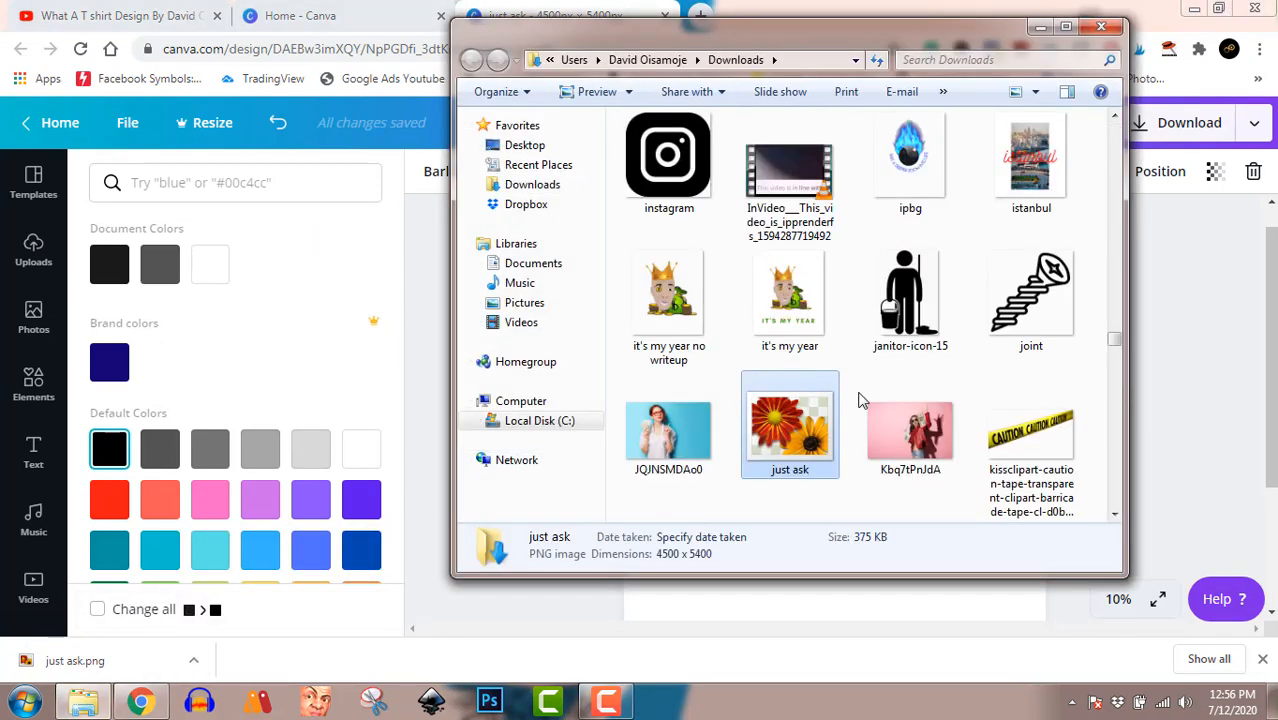
double_click(786, 444)
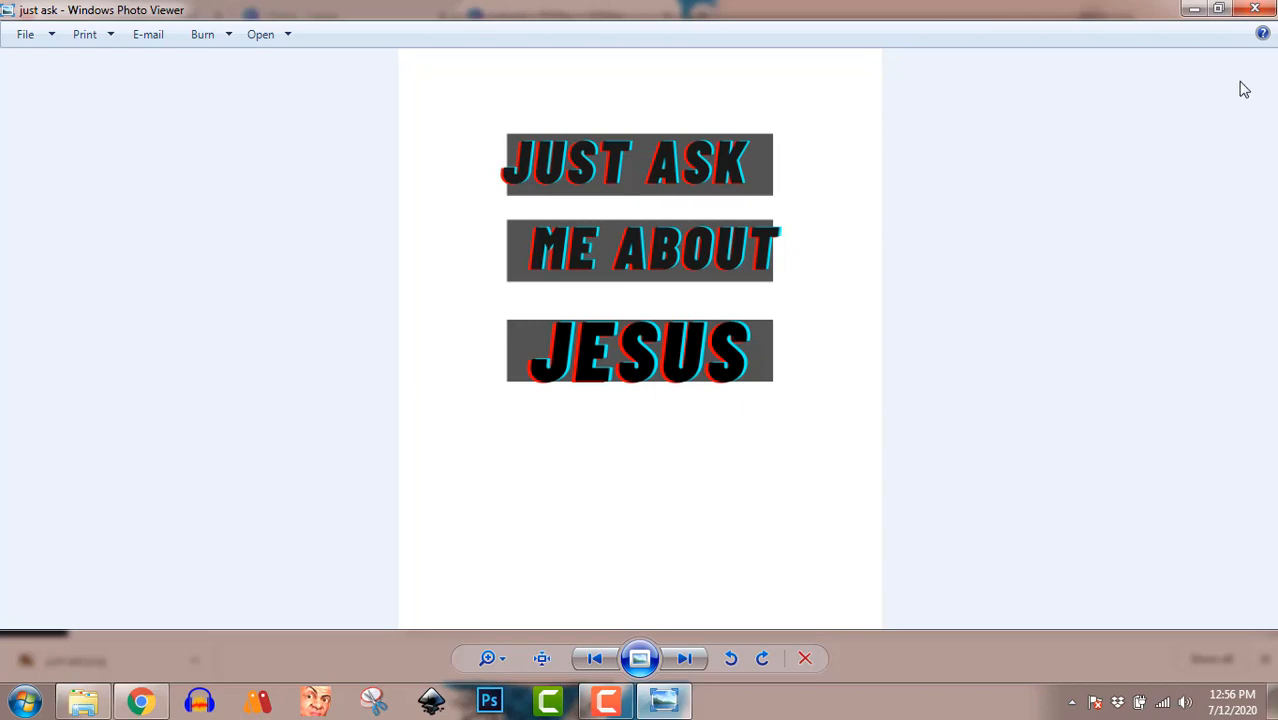
click(1255, 9)
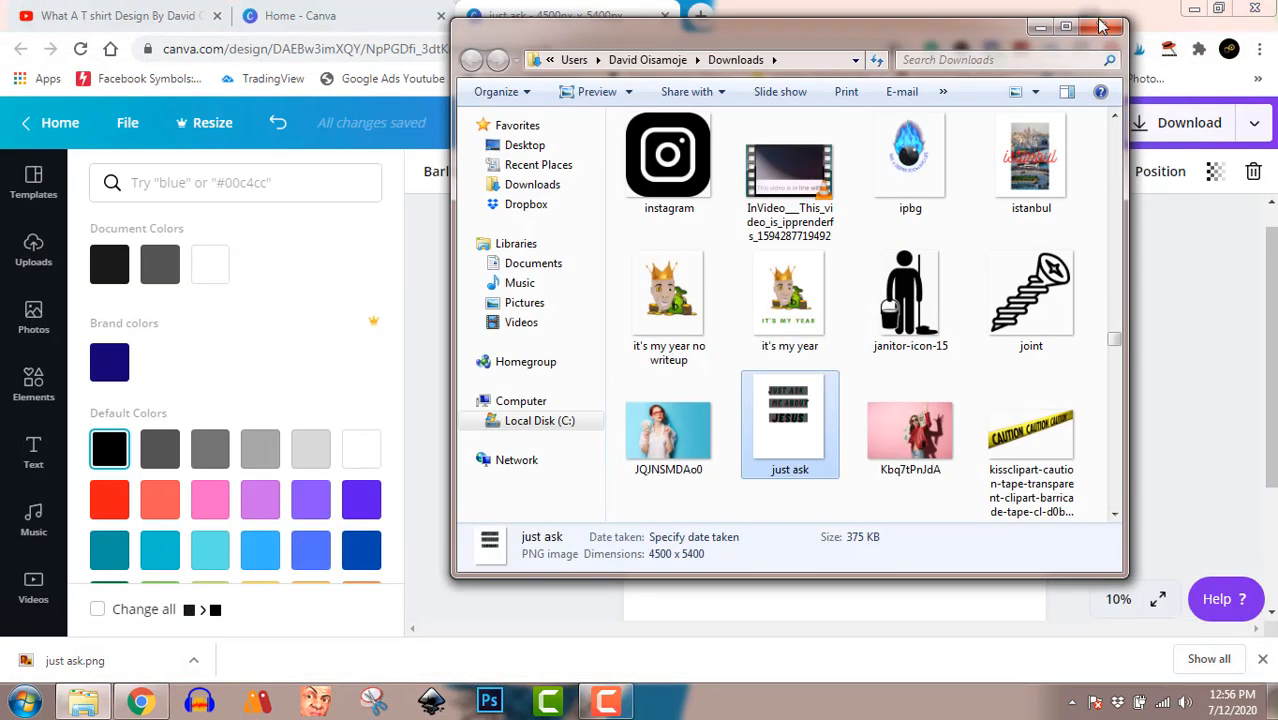
click(1101, 27)
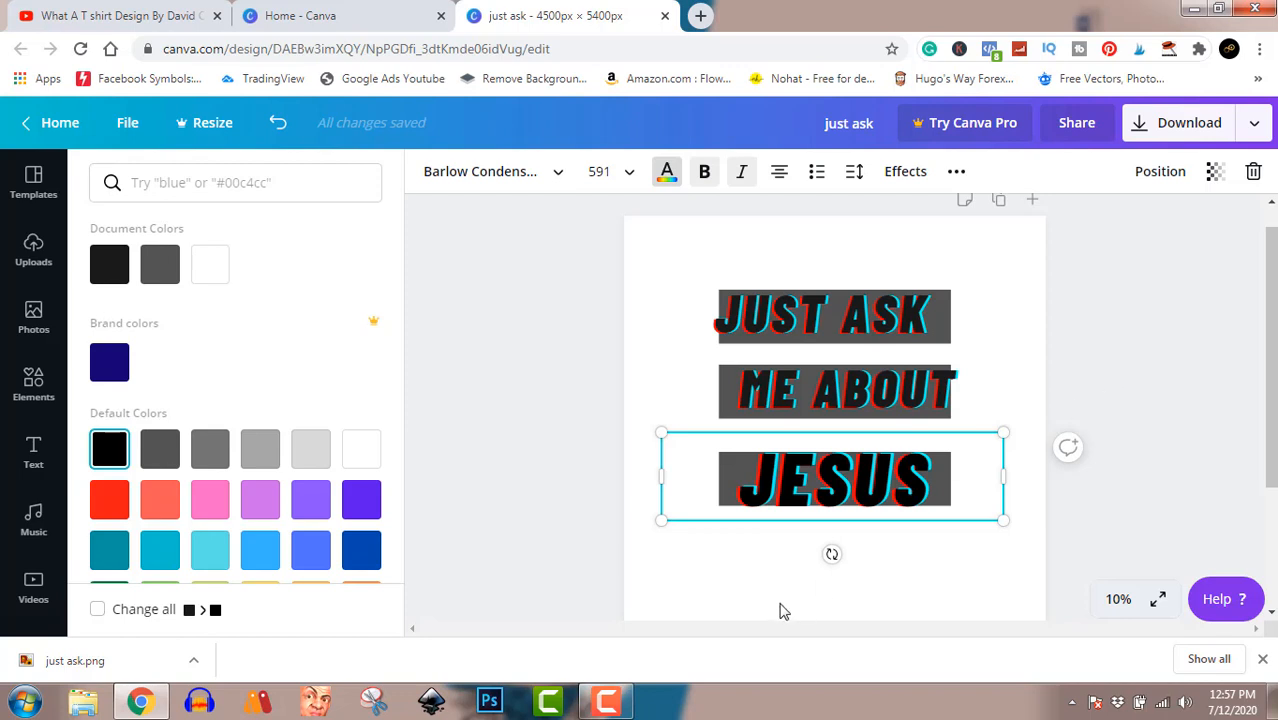
click(606, 701)
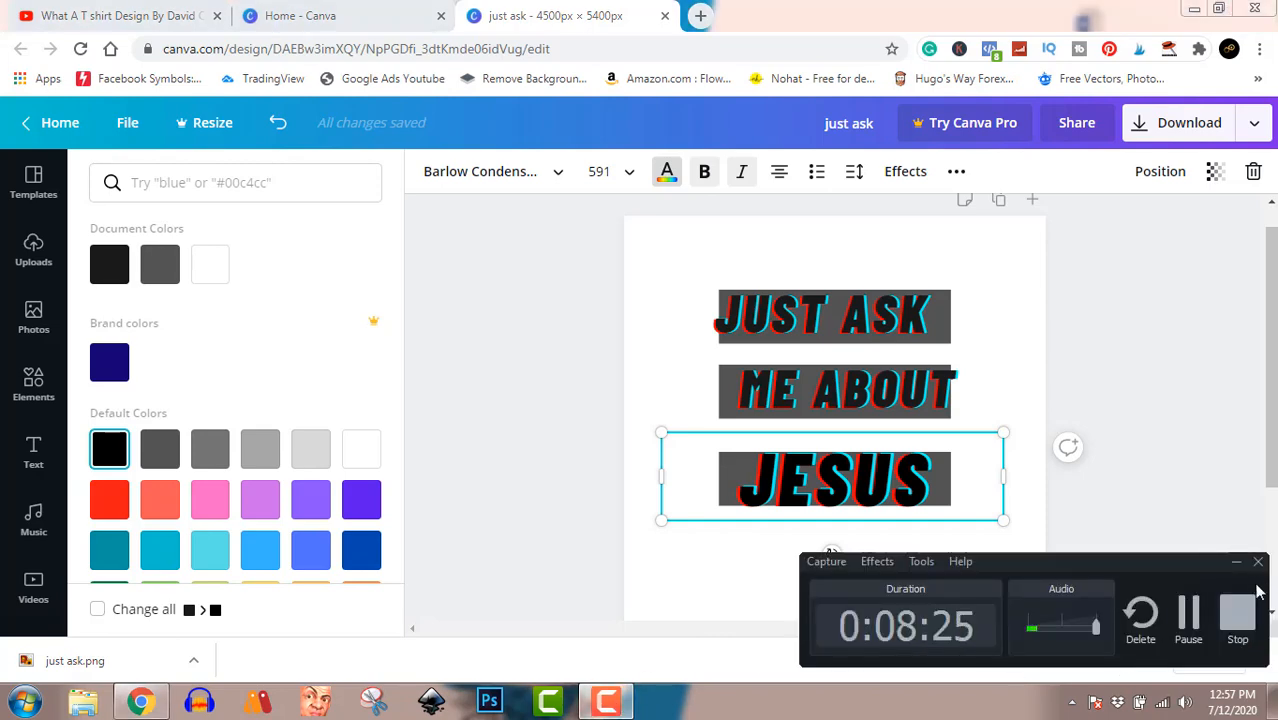
click(1238, 612)
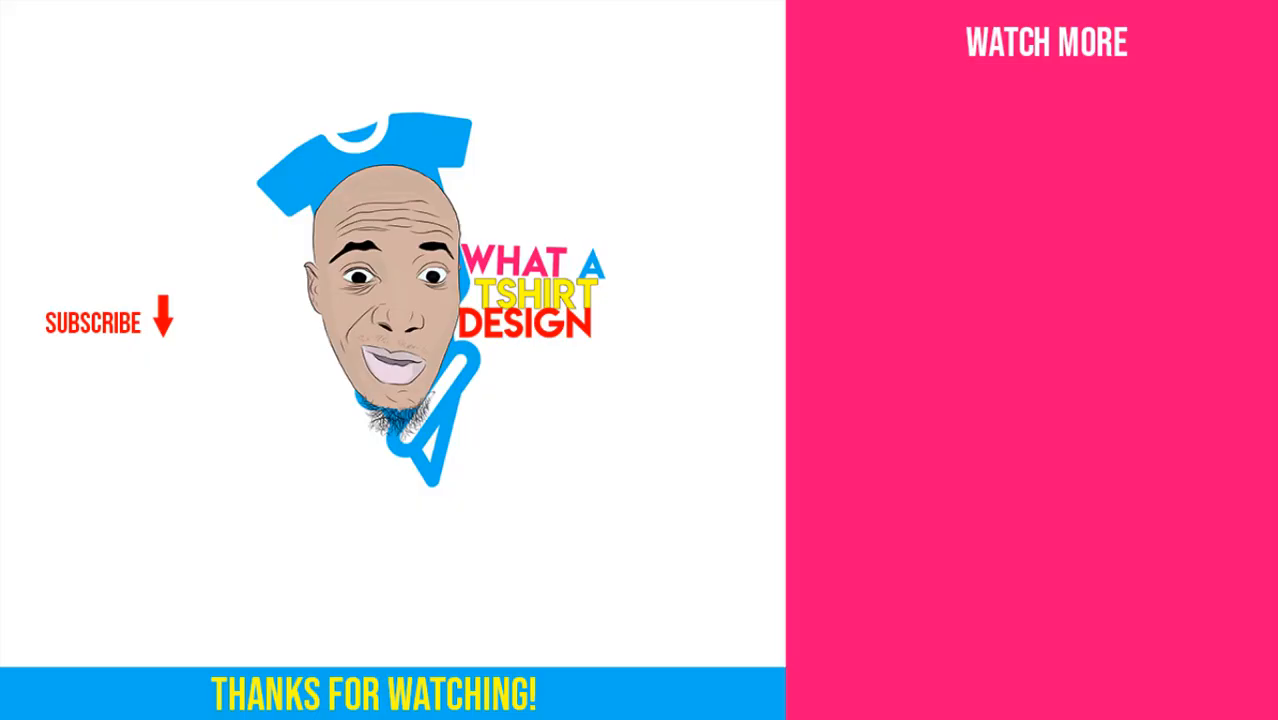